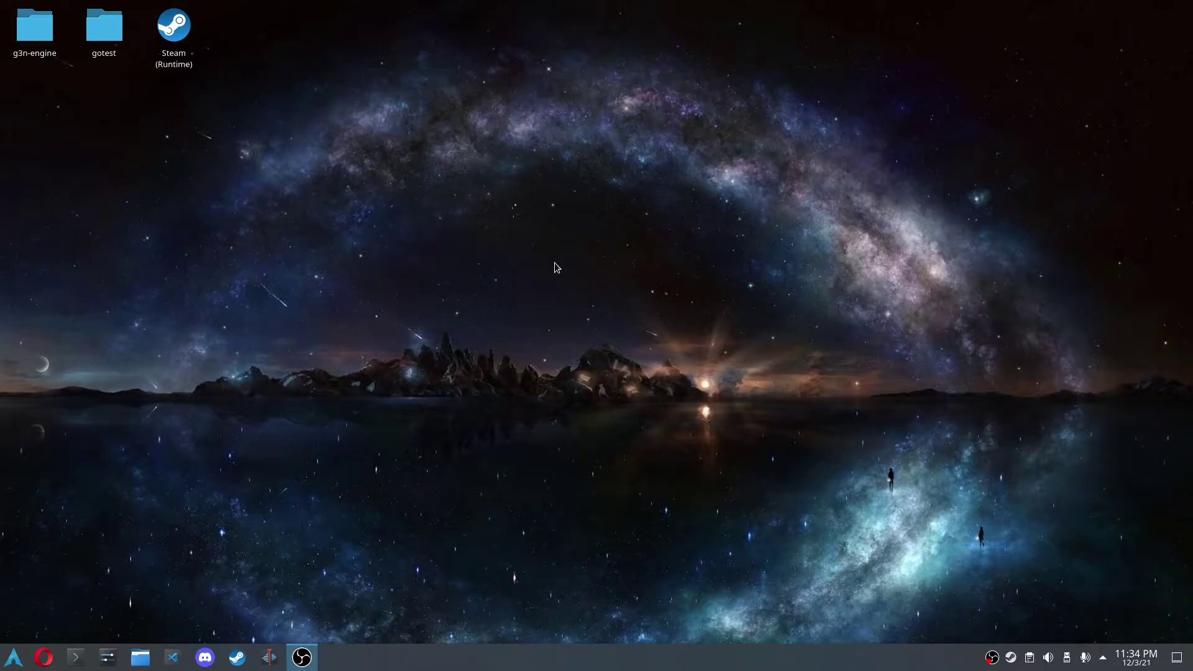
# - Try adding a Steam library folder from the Downloads settings, cancel without changes, and close Steam
pyautogui.click(236, 657)
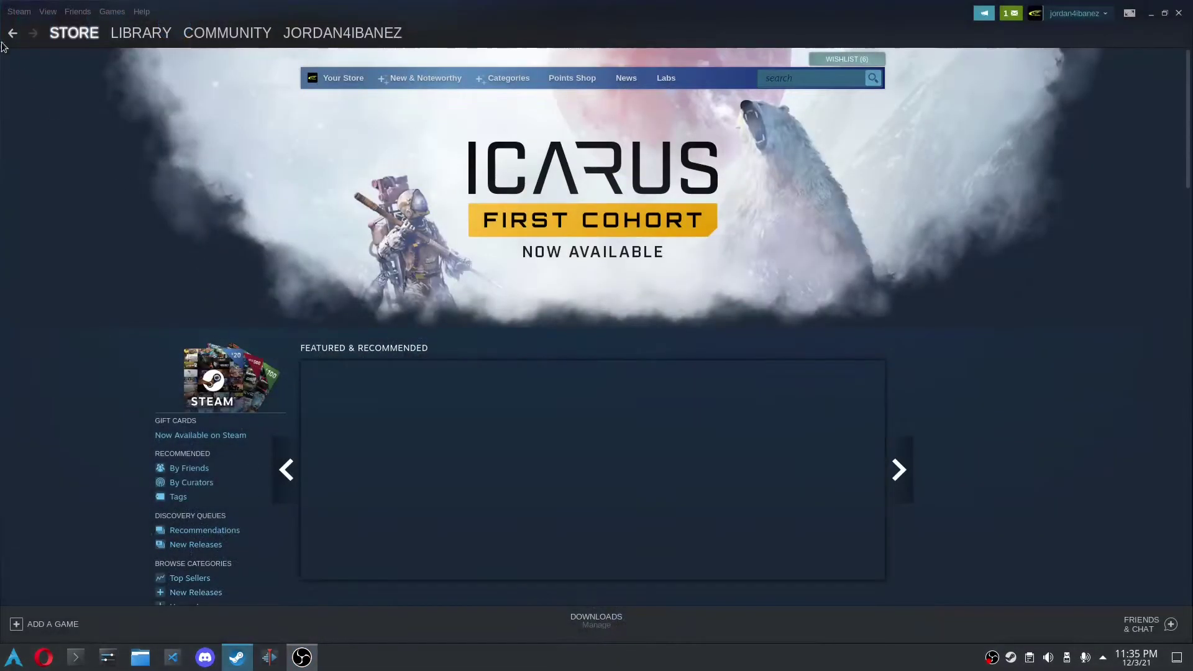
pyautogui.click(19, 11)
pyautogui.click(42, 88)
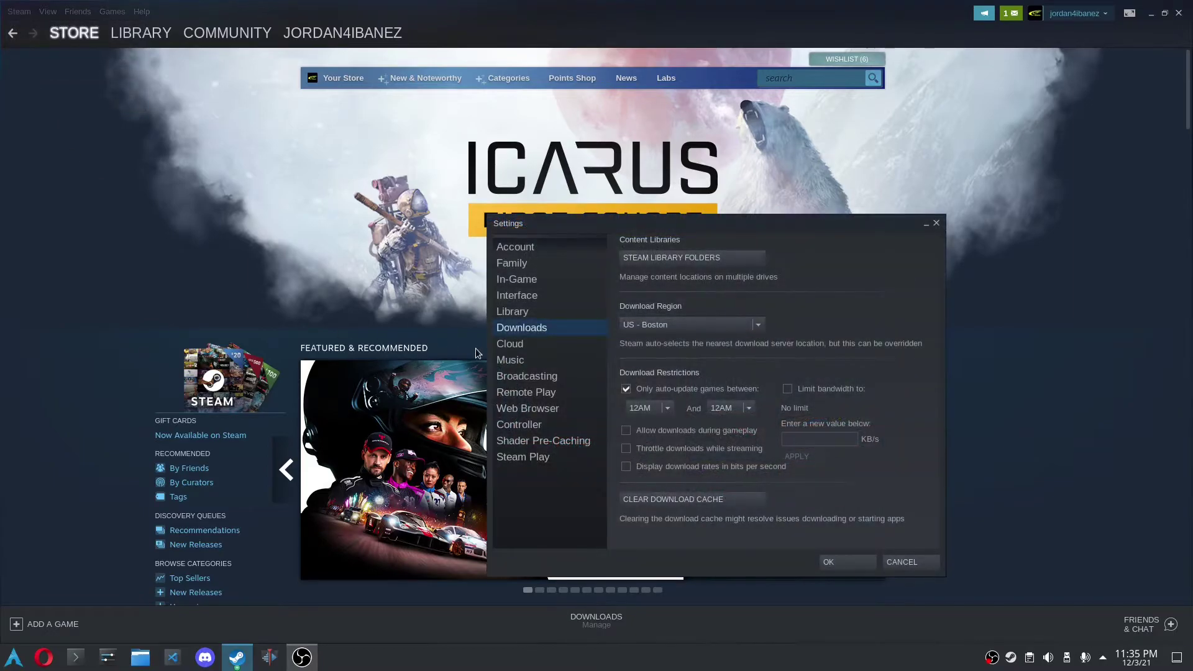
pyautogui.click(673, 264)
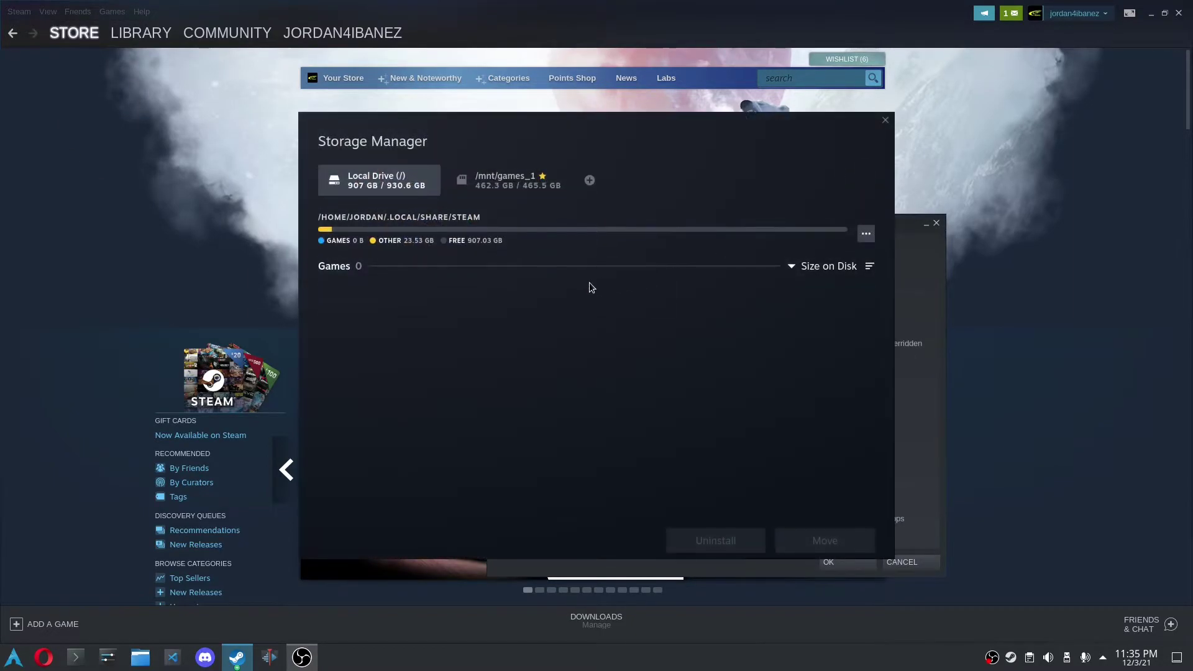
pyautogui.click(589, 180)
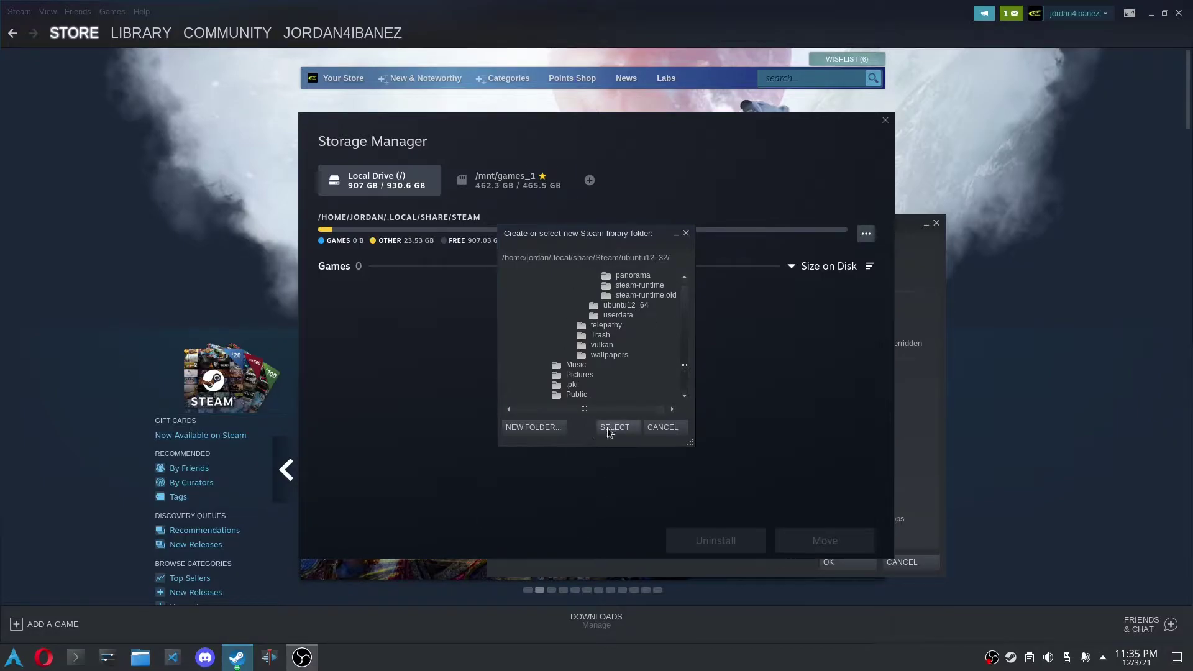
pyautogui.click(672, 433)
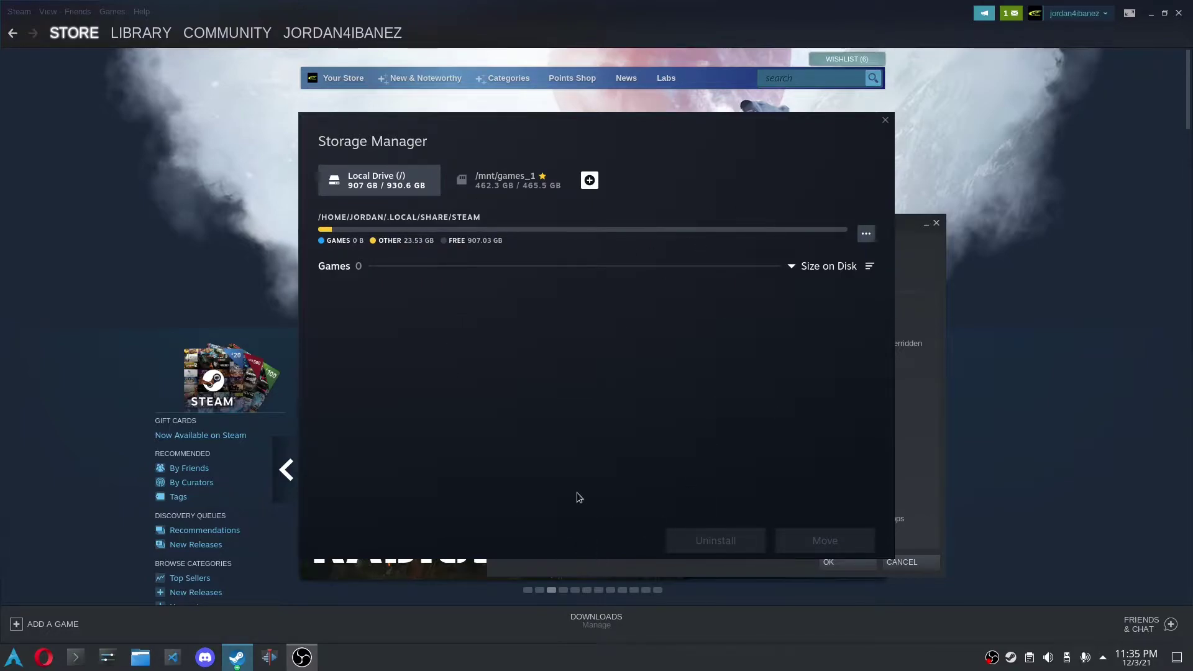
pyautogui.click(587, 186)
pyautogui.click(885, 121)
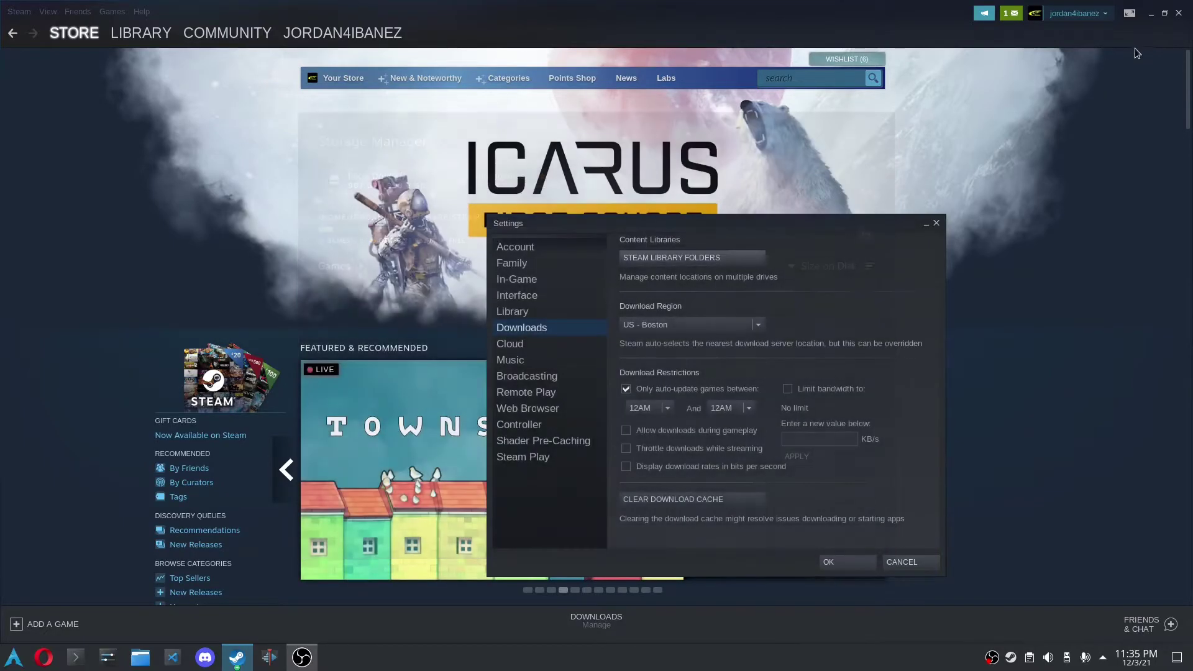
pyautogui.click(898, 564)
pyautogui.click(1178, 13)
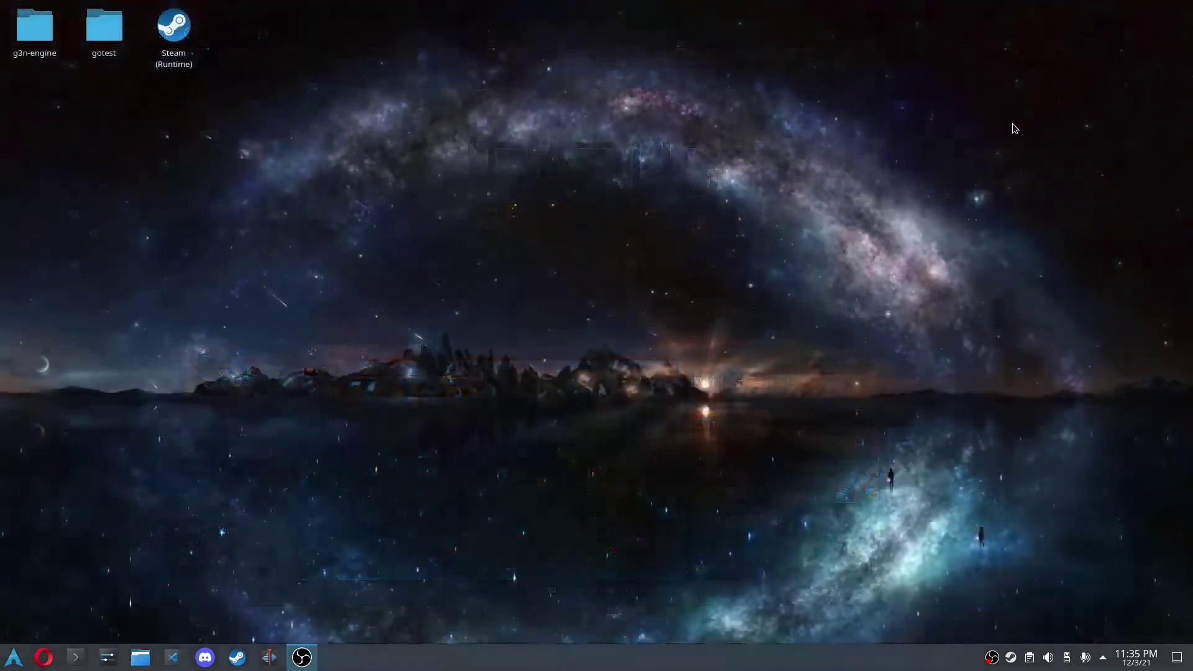
# - Launch KDE Partition Manager by searching 'kde pa' and authenticate with the admin password
pyautogui.click(9, 661)
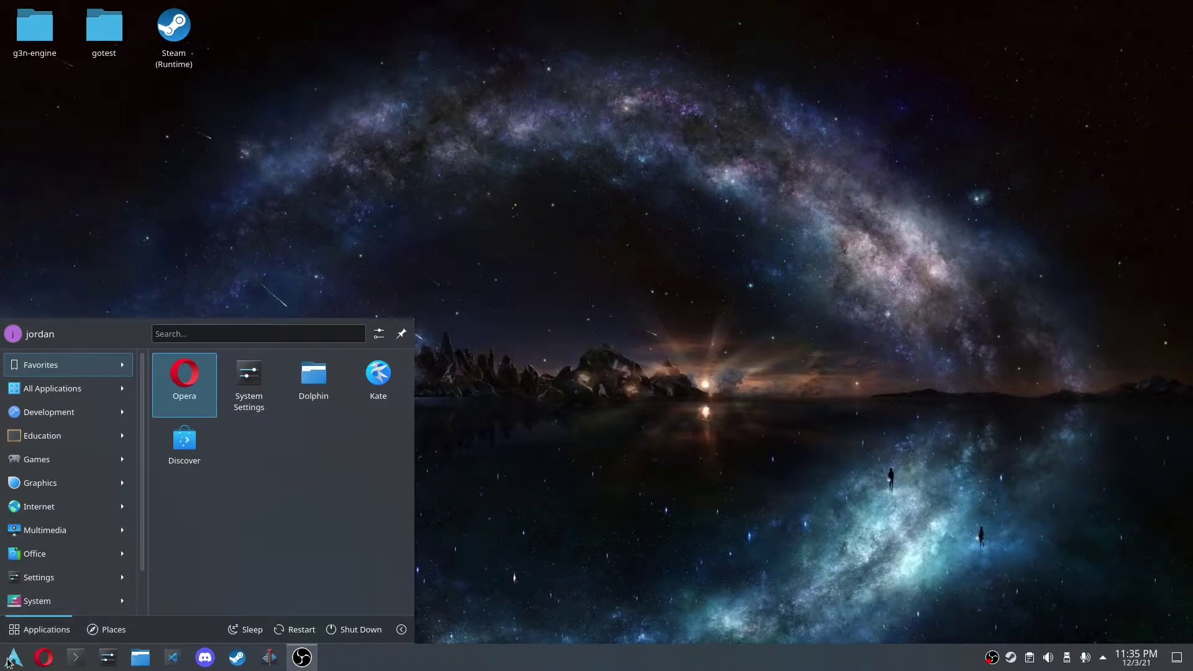
pyautogui.write('kde pa')
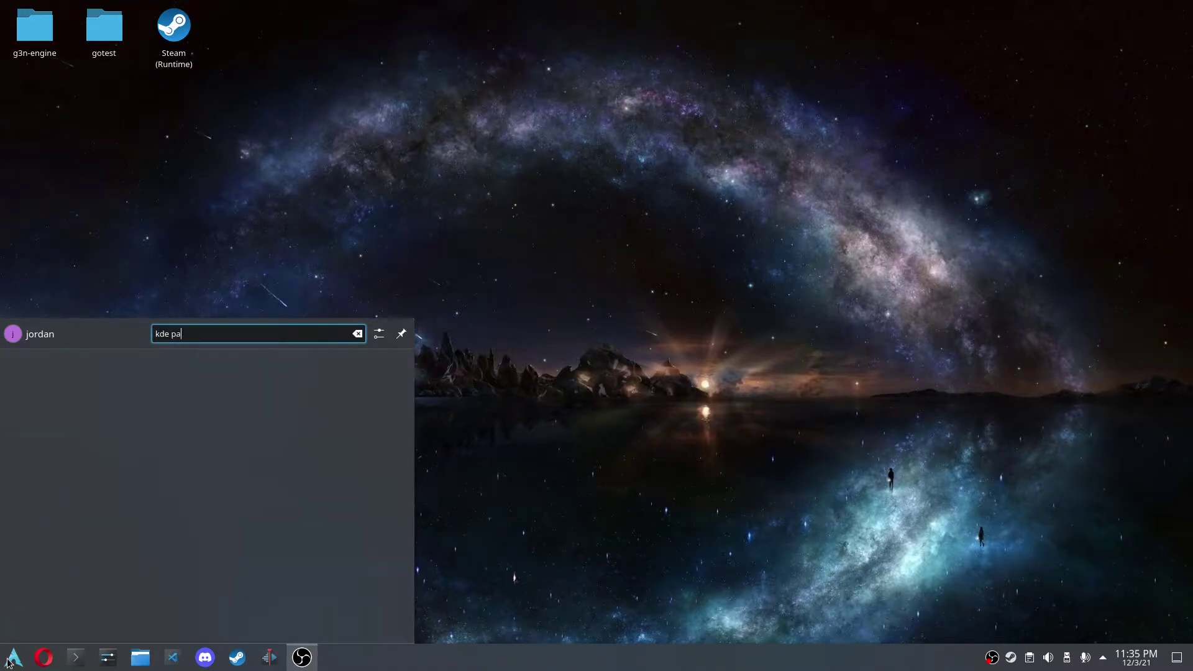
pyautogui.press('Return')
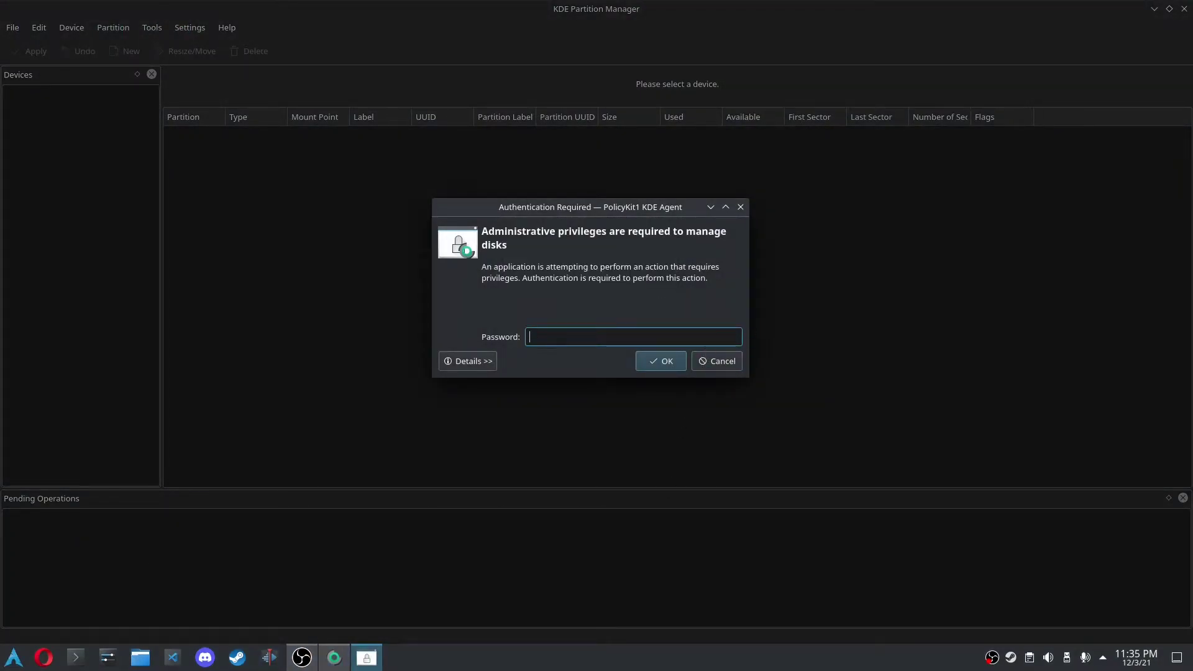
pyautogui.press('Return')
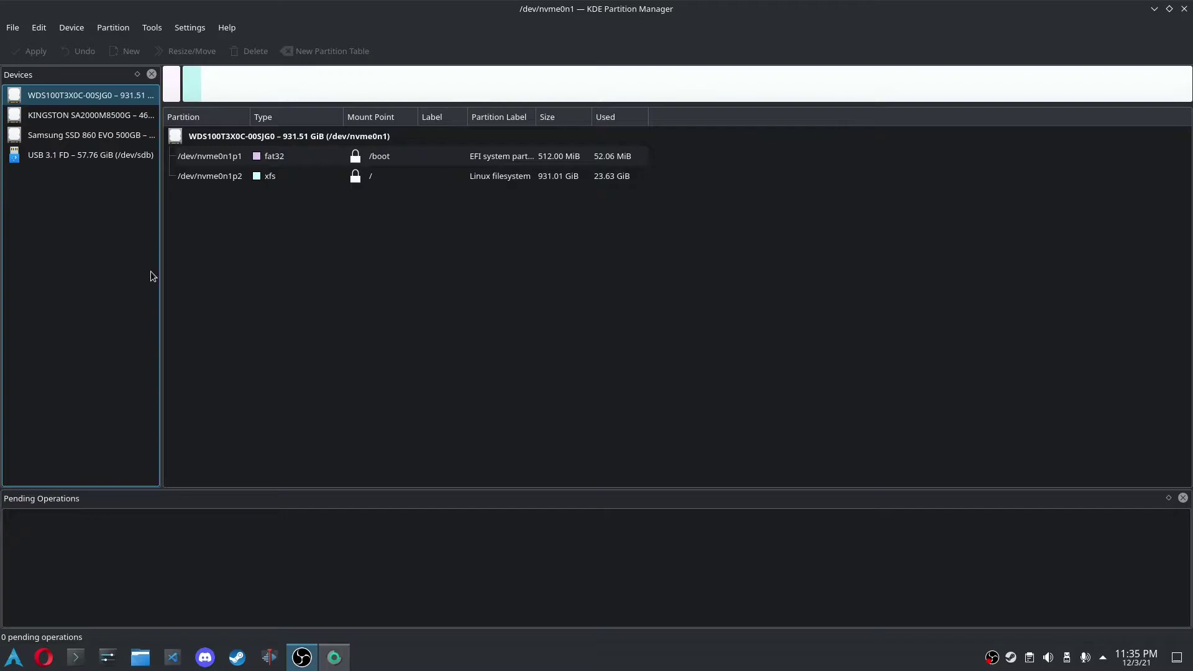
# - Queue a new GPT partition table on the Samsung SSD 860 EVO (/dev/sda)
pyautogui.click(116, 141)
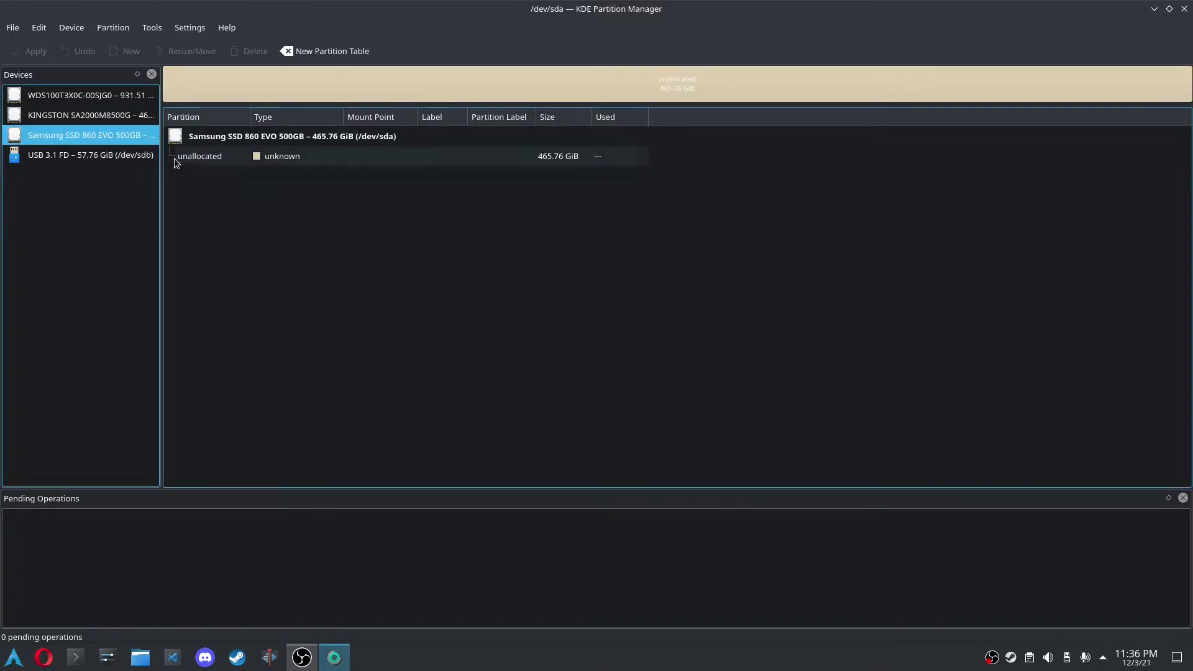
pyautogui.rightClick(116, 140)
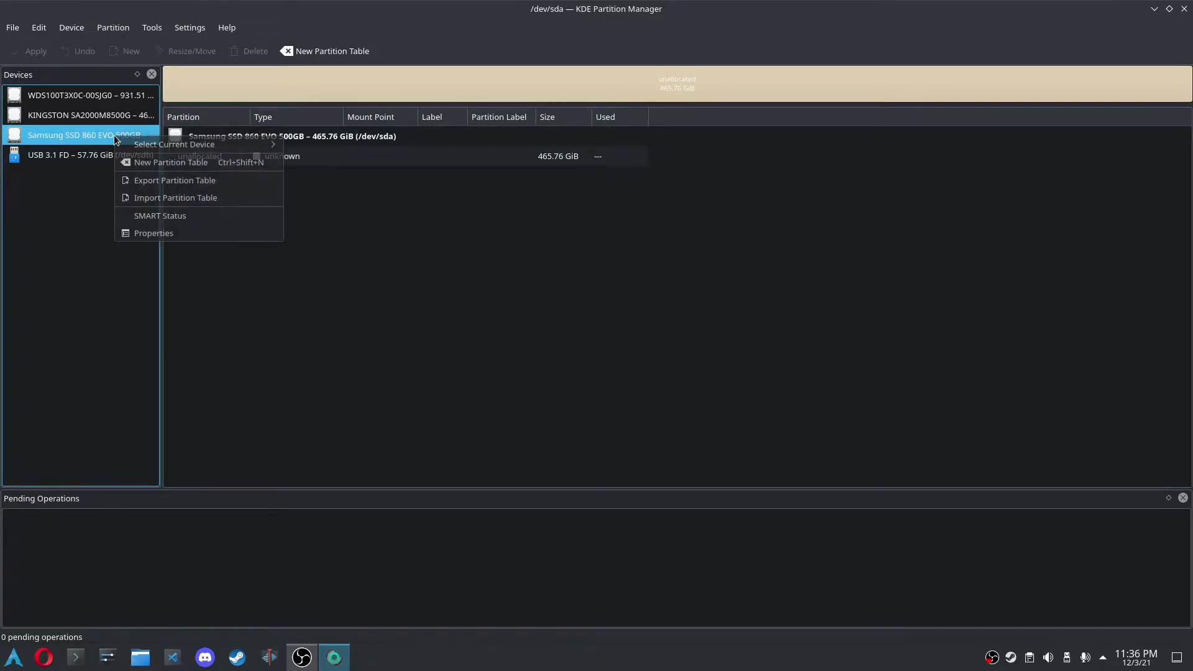
pyautogui.click(150, 163)
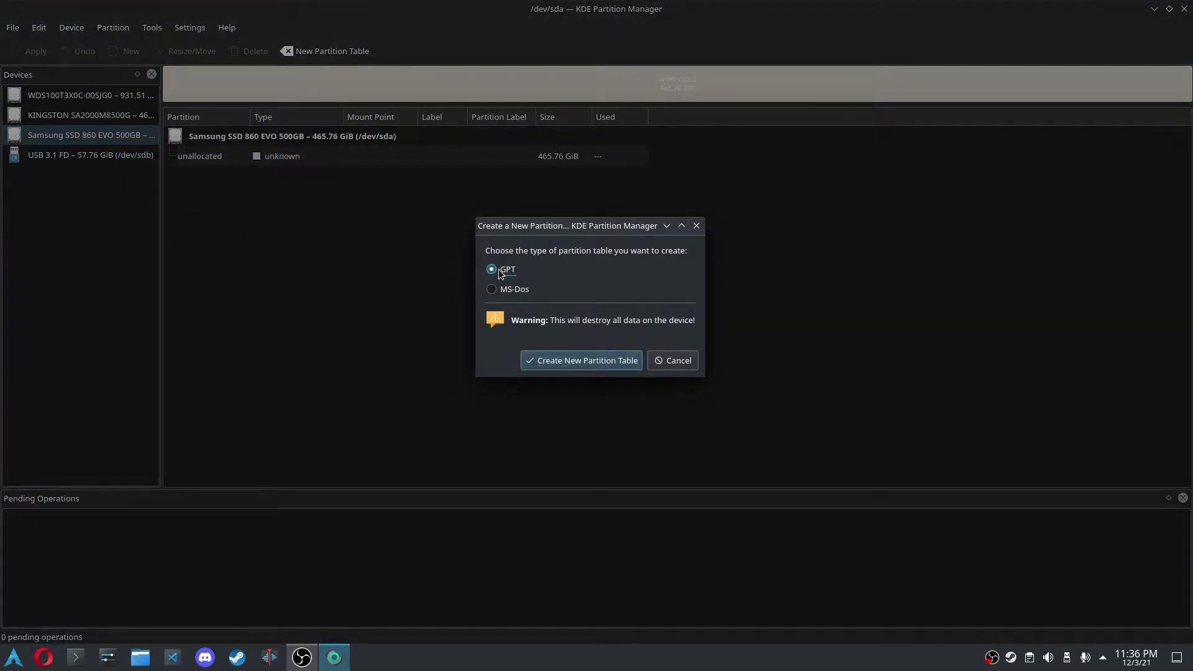
pyautogui.click(549, 364)
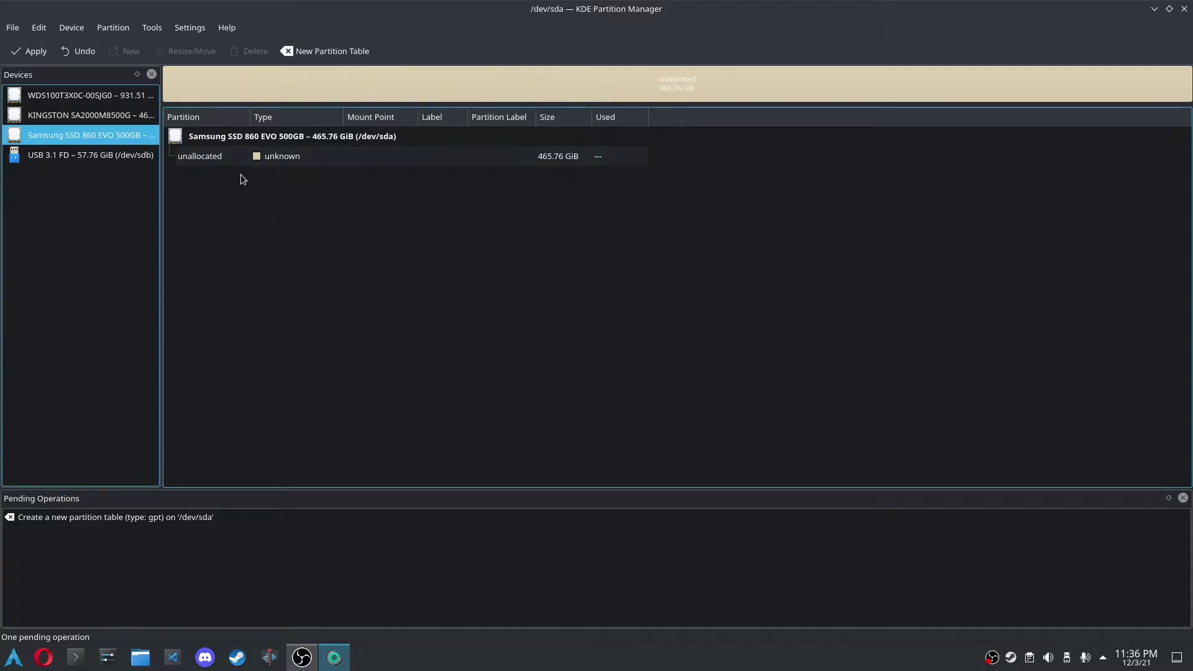
# - Create a new partition in /dev/sda's unallocated space, filling 476,936.00 MiB, with xfs file system
pyautogui.rightClick(283, 159)
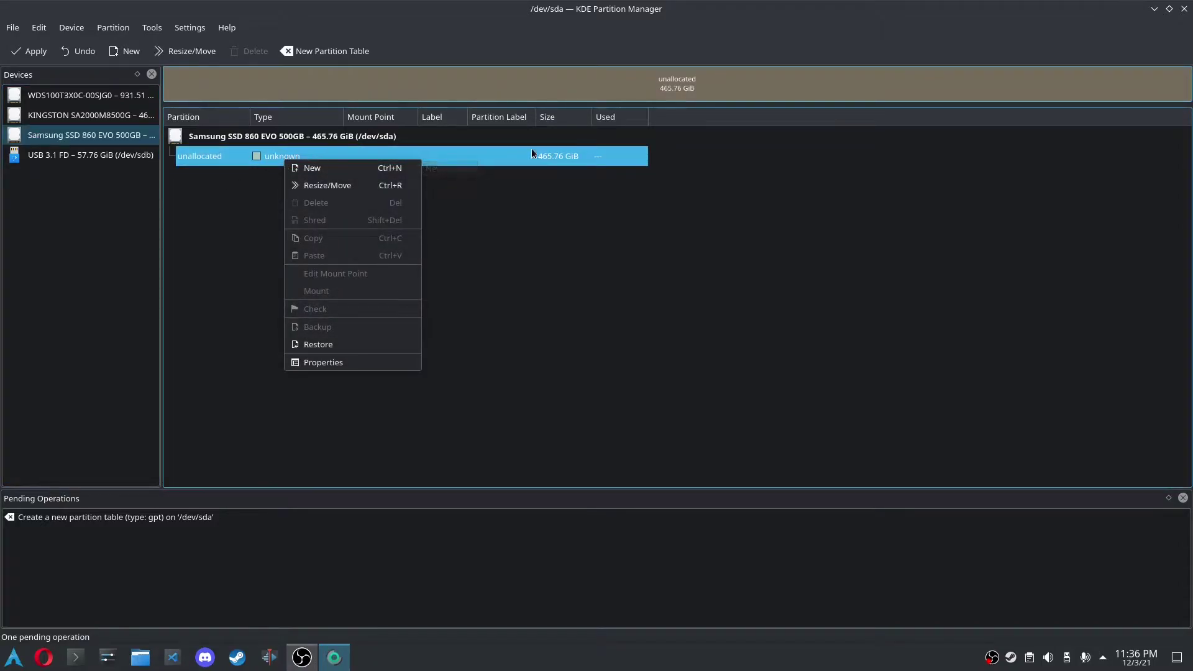
pyautogui.click(349, 167)
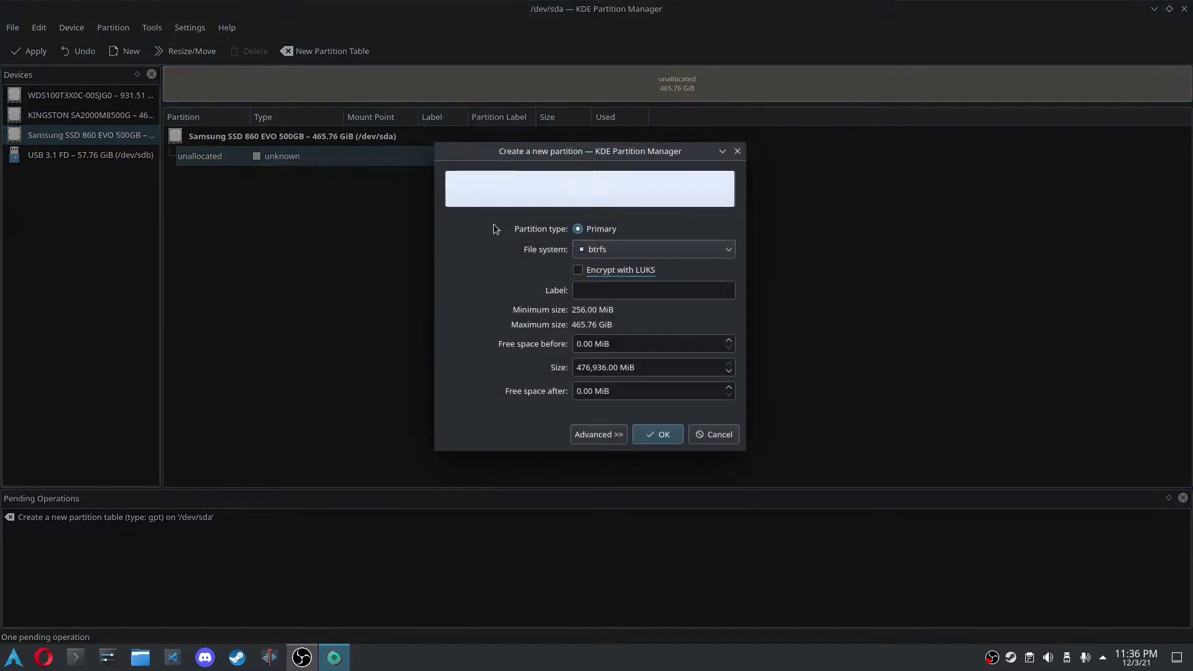
pyautogui.click(600, 250)
pyautogui.scroll(-2, 634, 312)
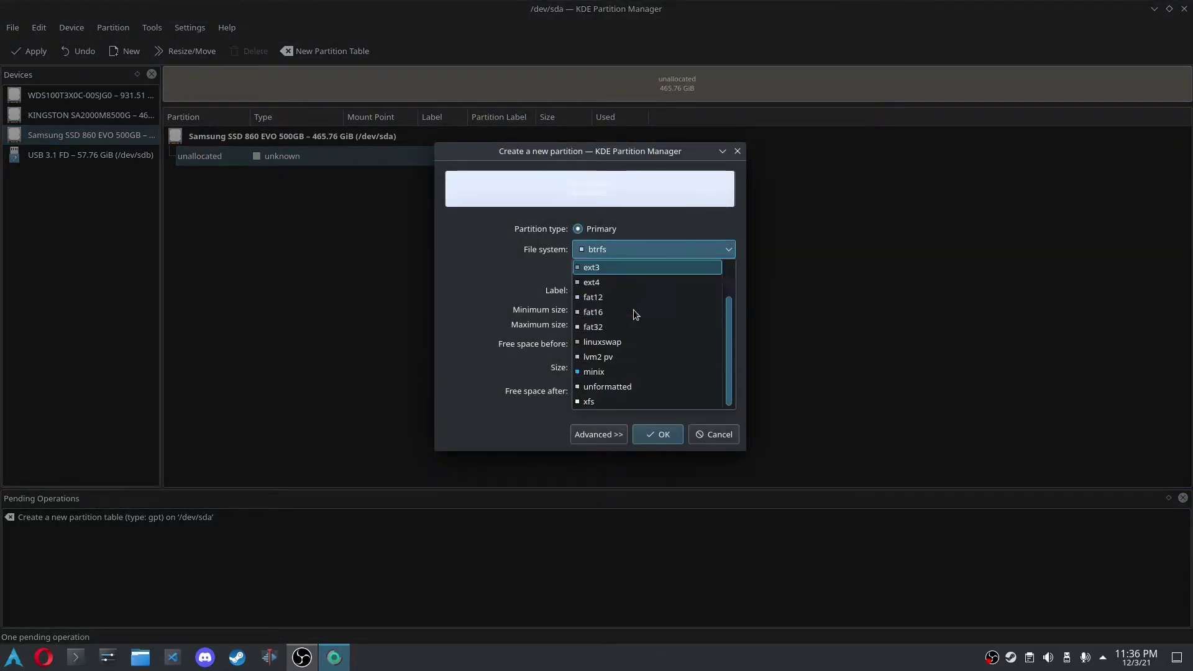
pyautogui.scroll(2, 593, 348)
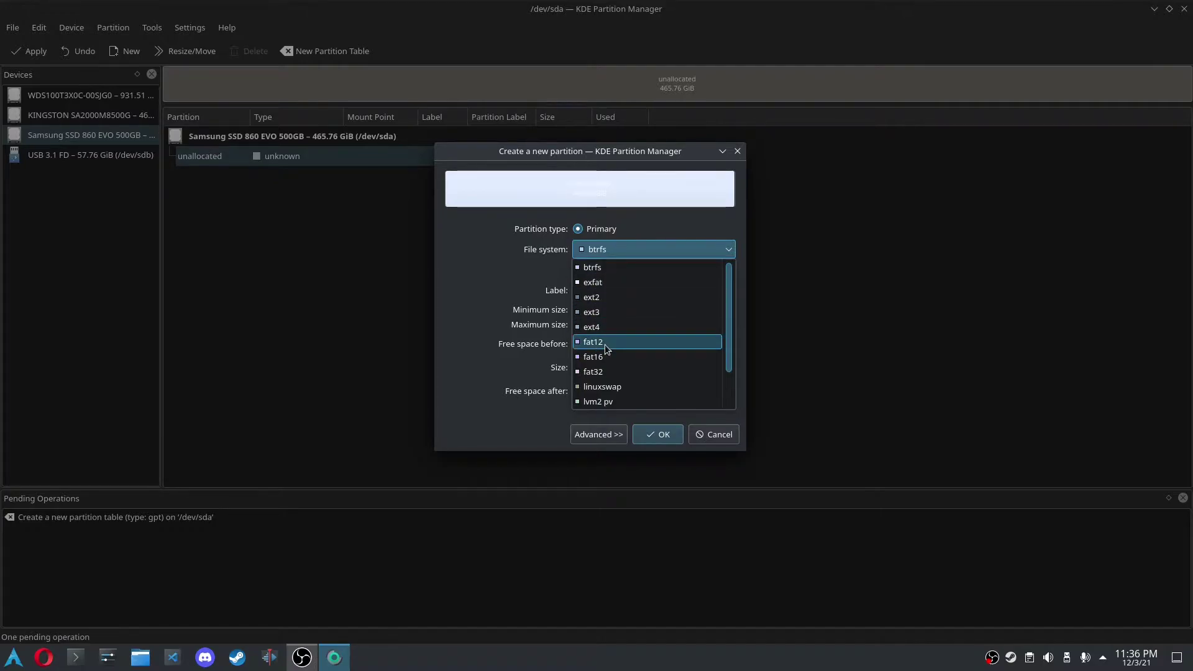
pyautogui.scroll(-2, 609, 373)
pyautogui.scroll(2, 611, 370)
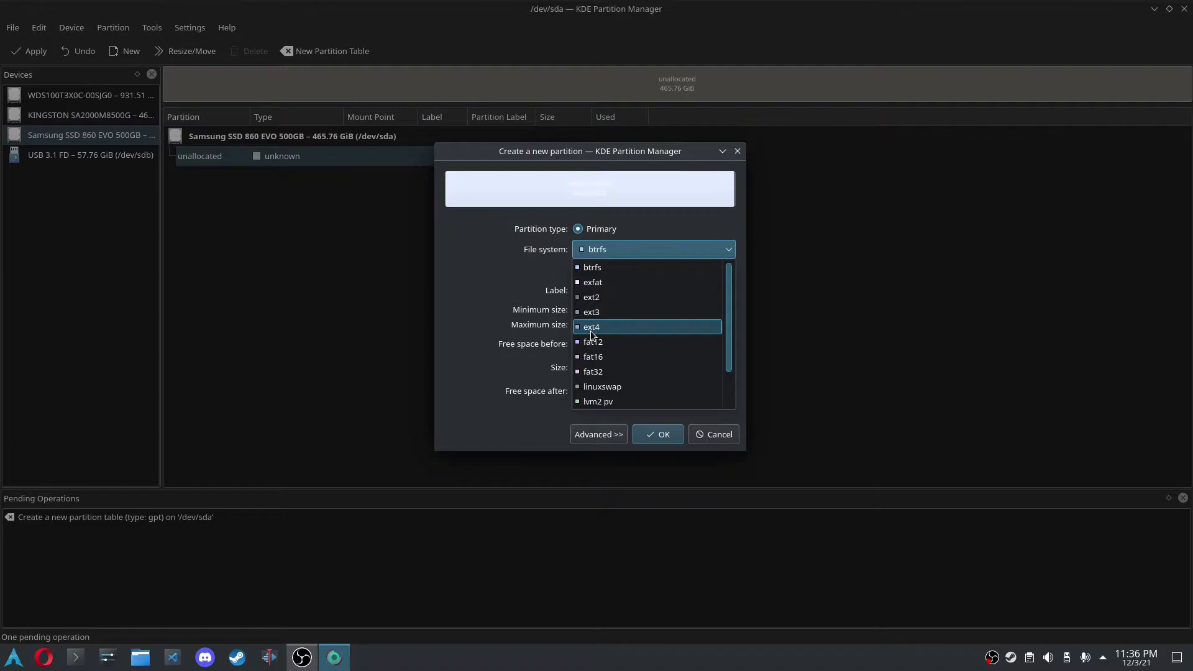
pyautogui.scroll(-1, 591, 336)
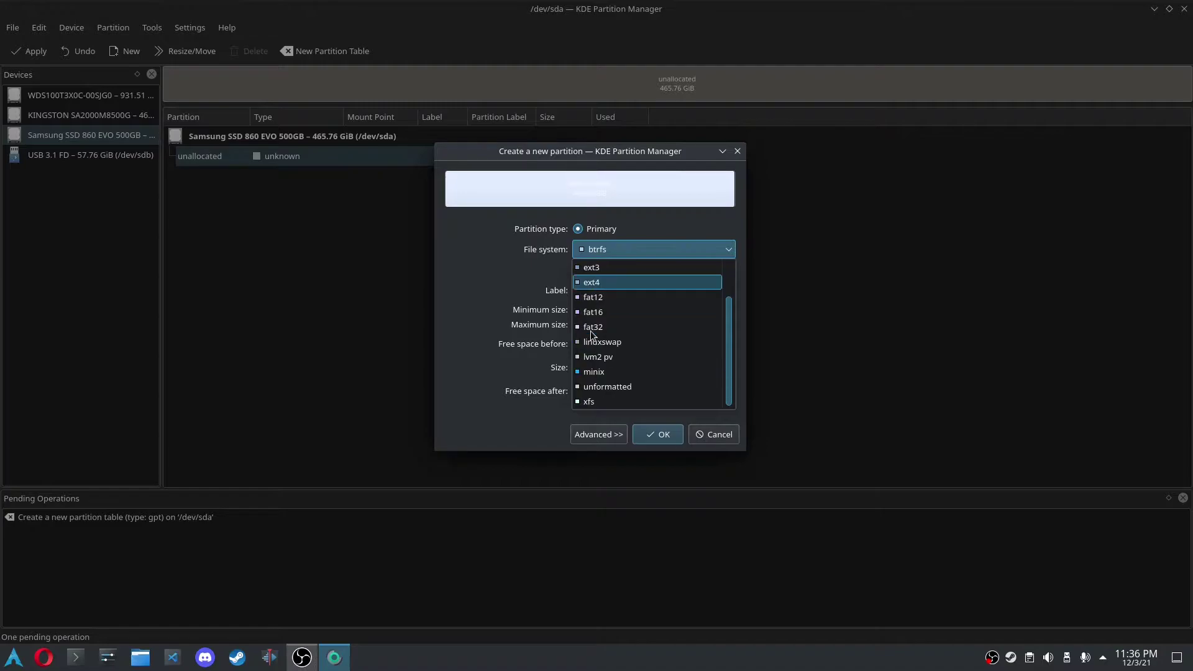
pyautogui.click(623, 401)
pyautogui.click(584, 291)
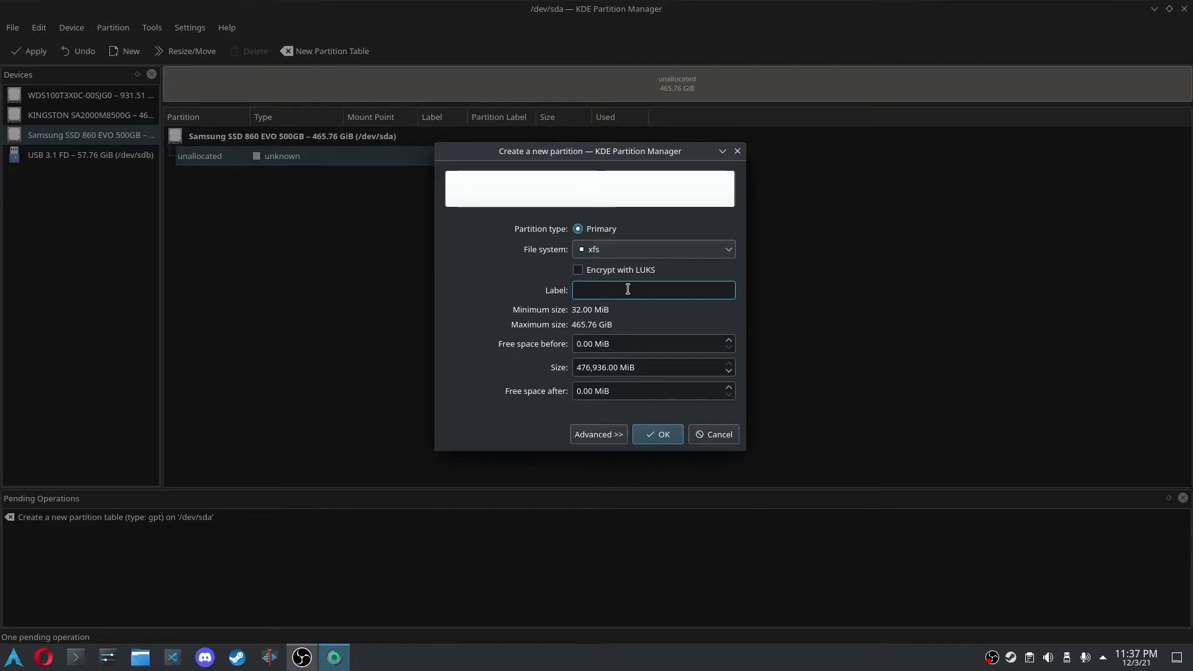
# - Label the new xfs partition games_2 and confirm it
pyautogui.write('games_2')
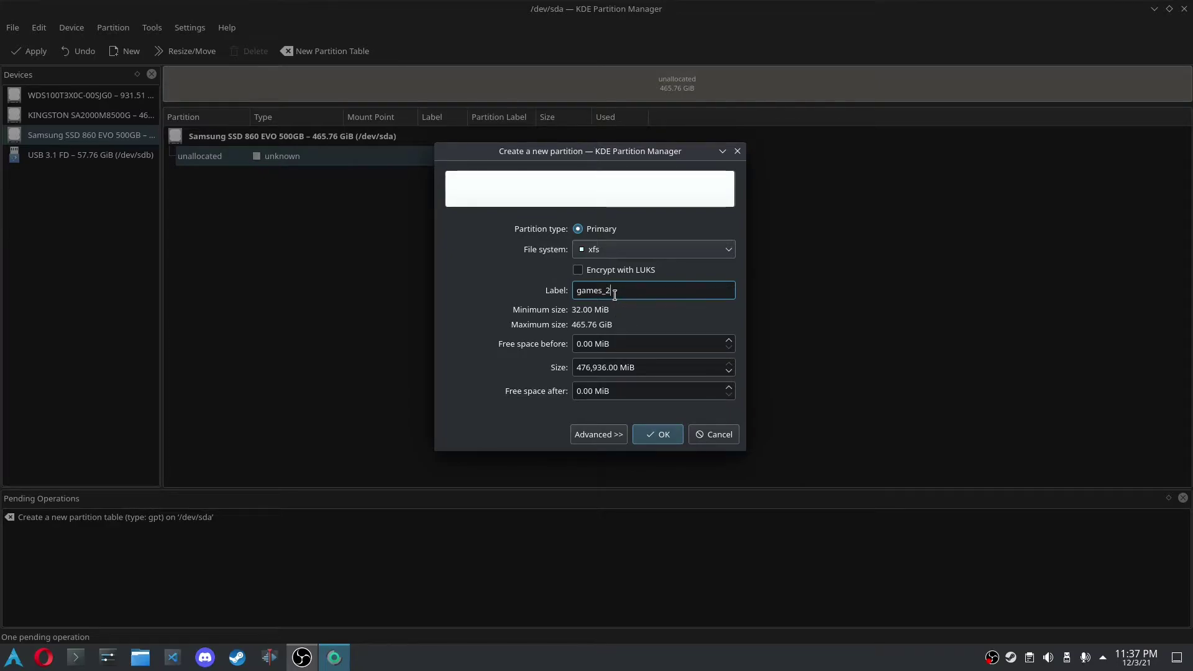
pyautogui.click(652, 438)
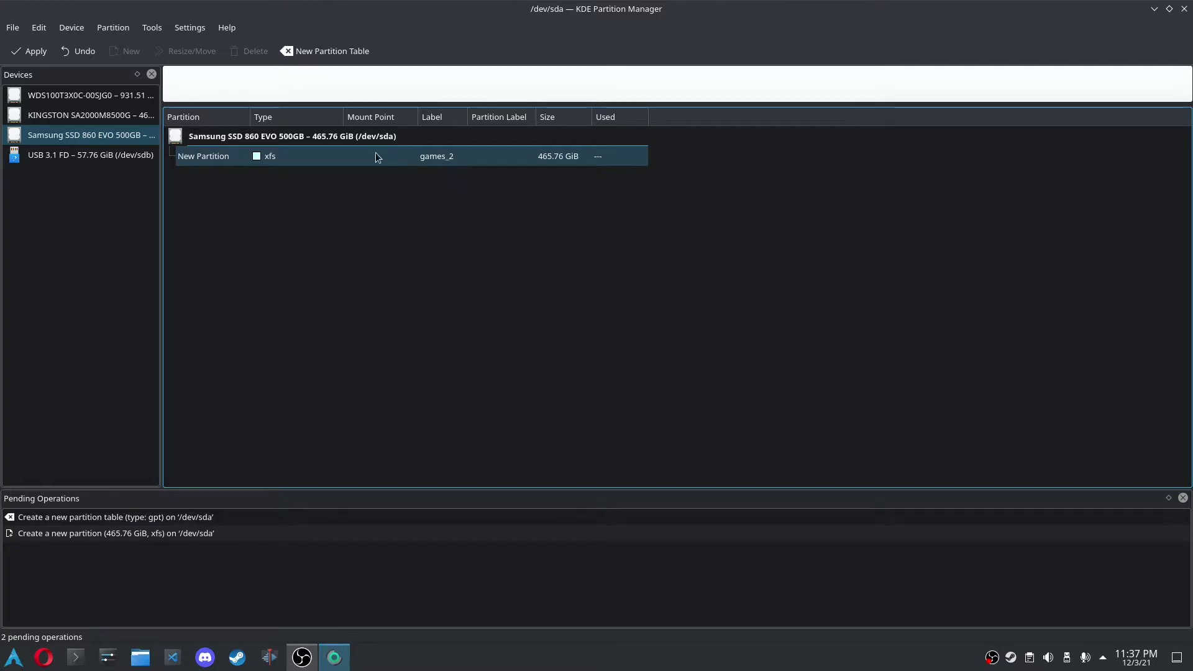
# - Apply both pending operations to the disk and dismiss the results report
pyautogui.click(33, 57)
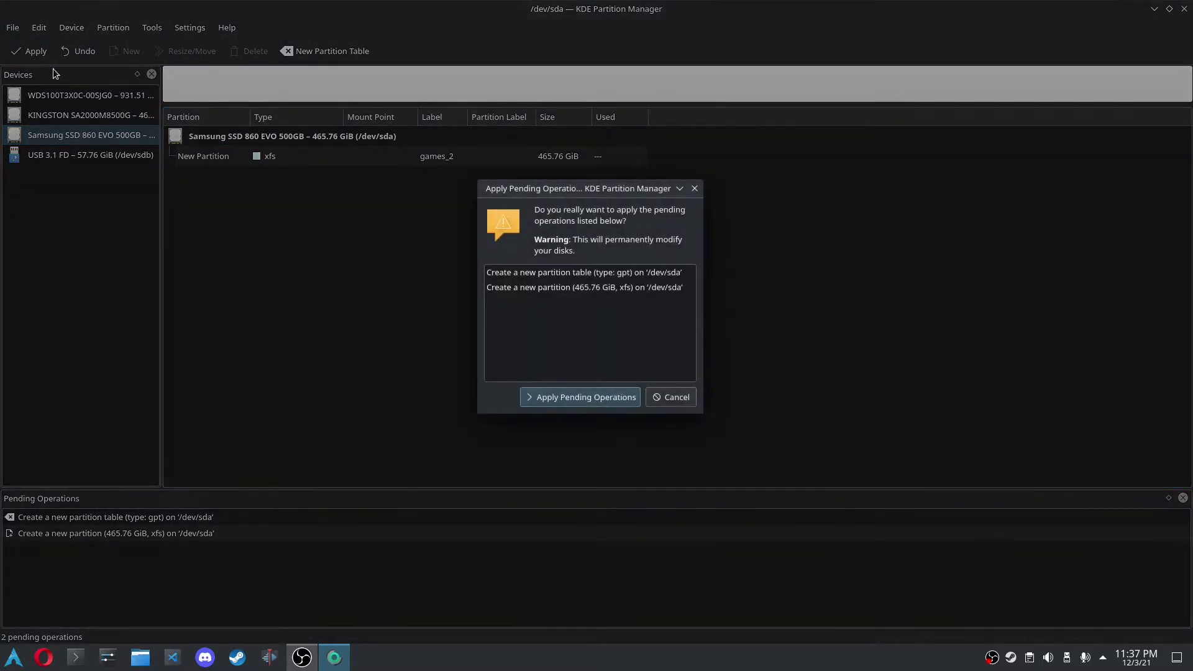
pyautogui.click(555, 397)
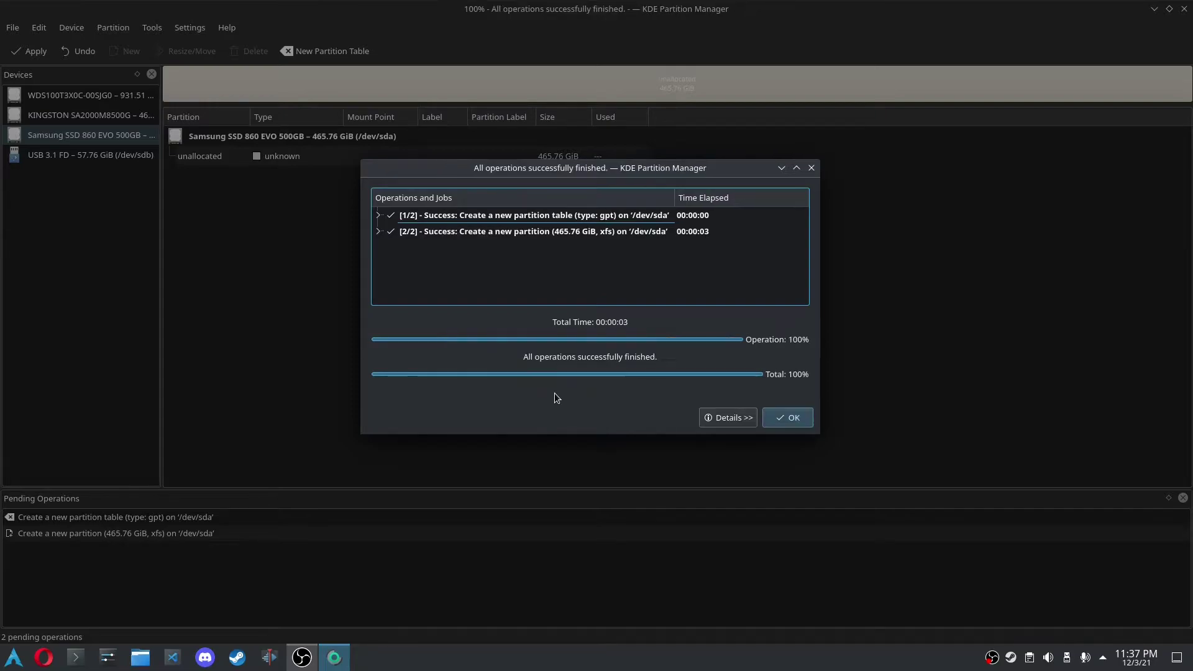
pyautogui.click(788, 417)
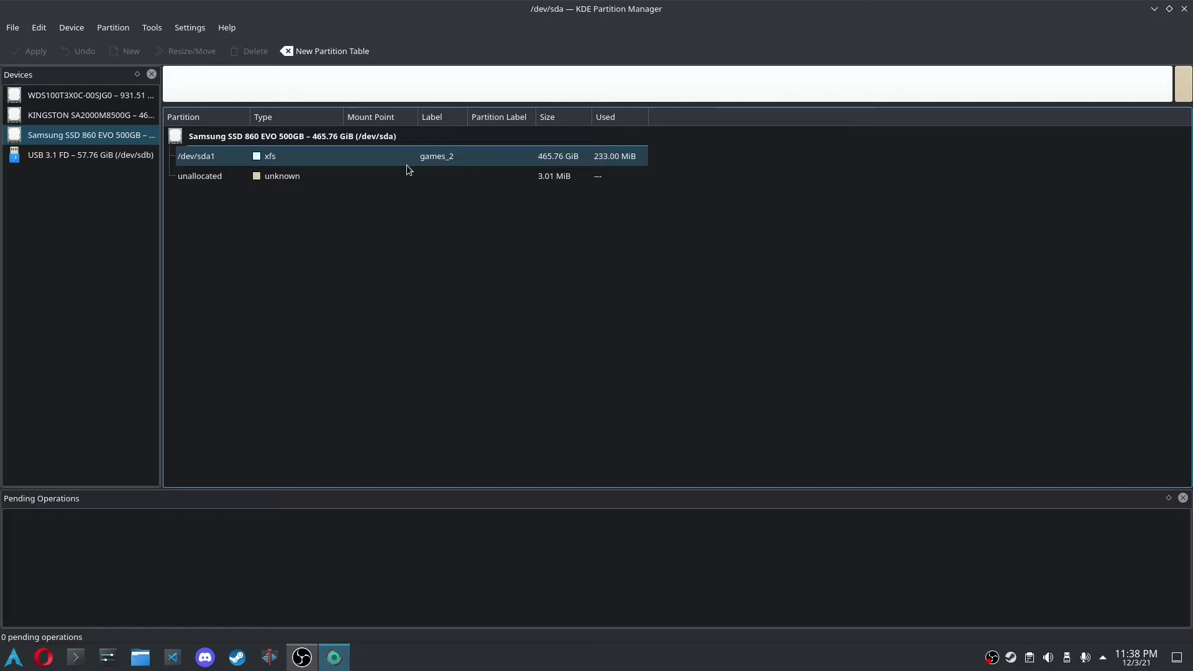
# - Open Konsole, cd into /mnt, list its folders, and clear the screen with Ctrl+L
pyautogui.click(75, 656)
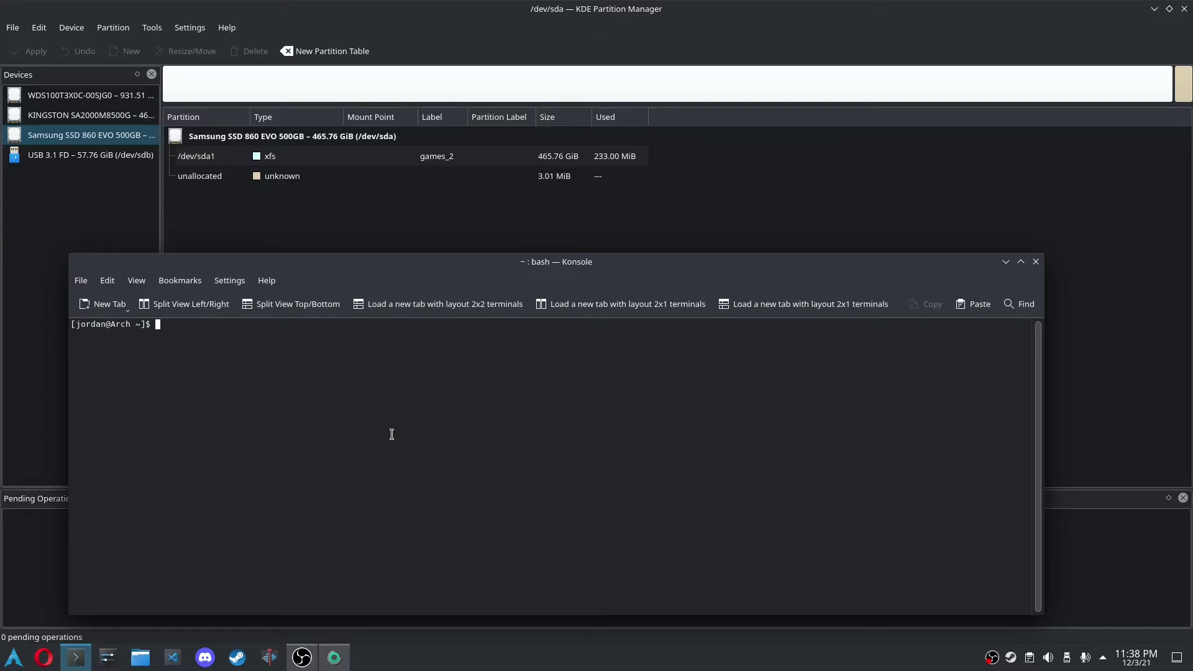
pyautogui.write('cd /mnt')
pyautogui.press('Return')
pyautogui.write('ls')
pyautogui.press('Return')
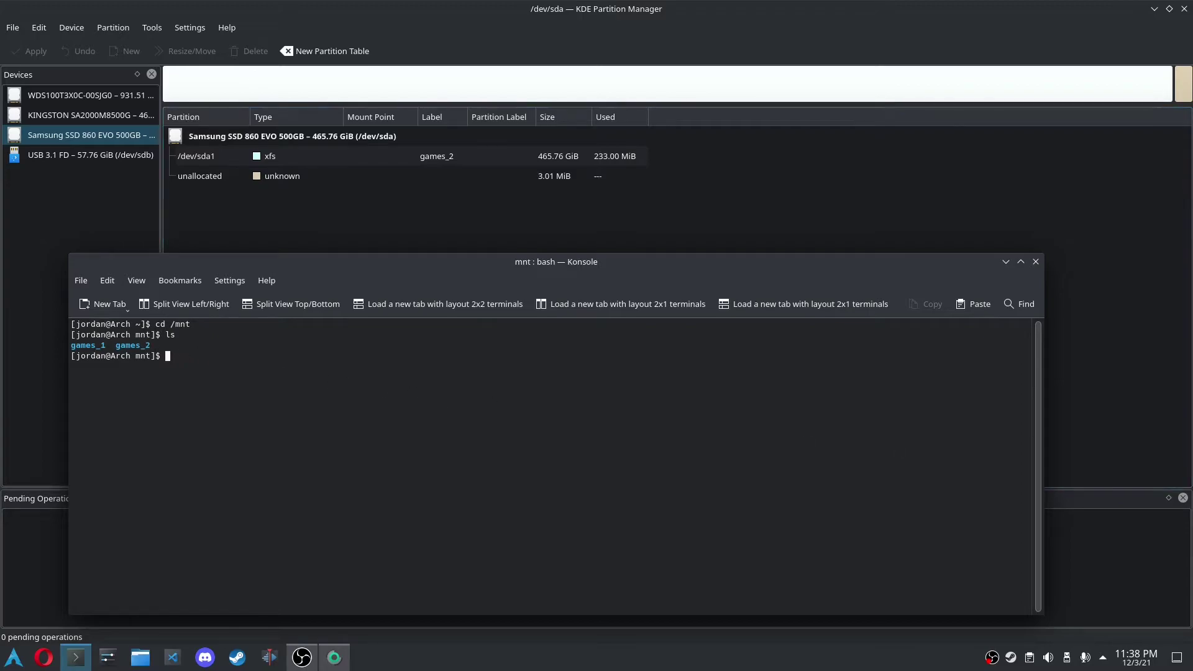
pyautogui.hotkey('ctrl', 'l')
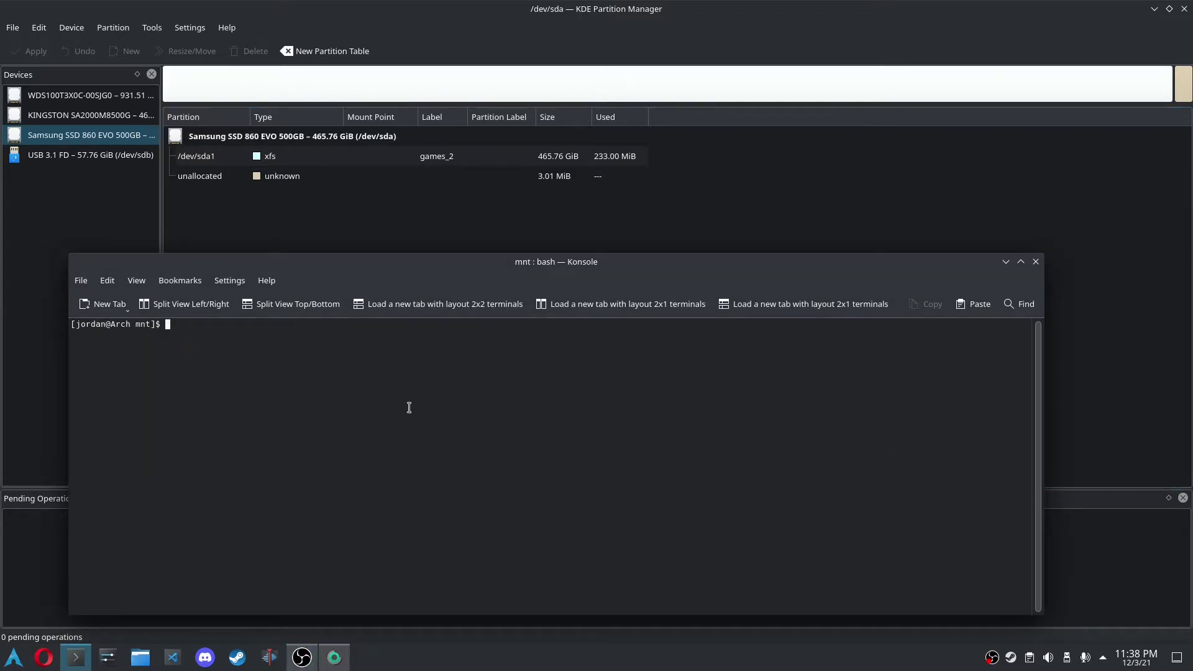
# - Create the games_2 folder in /mnt with sudo mkdir games_2 and list /mnt to confirm it
pyautogui.write('ls')
pyautogui.press('Return')
pyautogui.write('sudo')
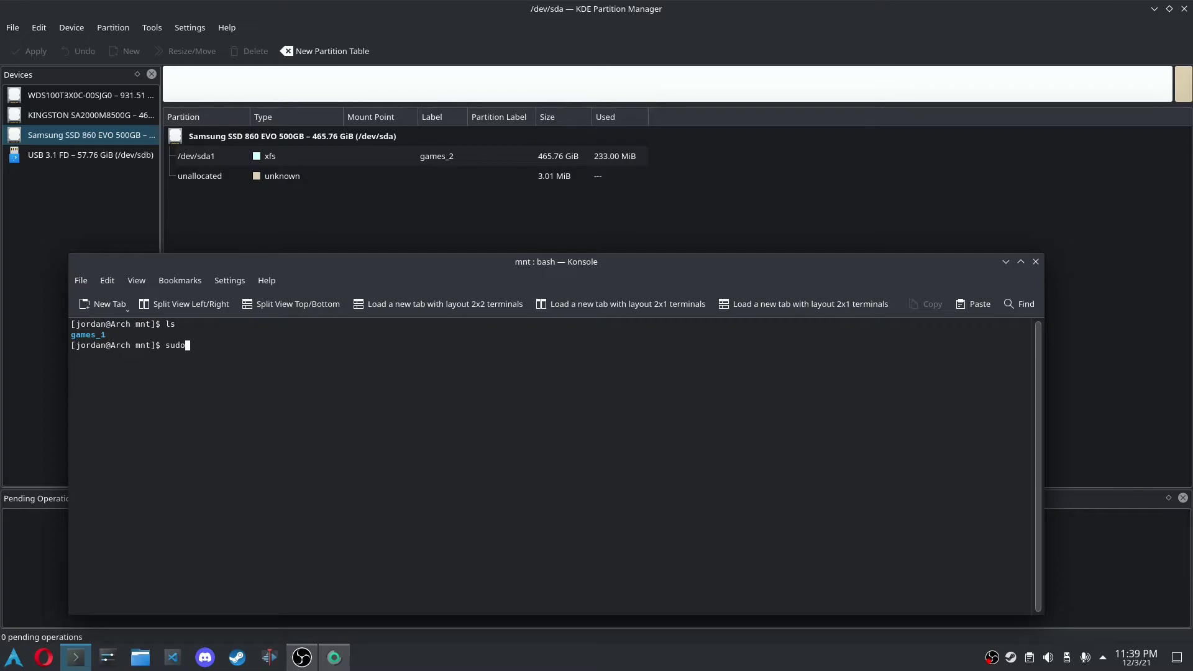
pyautogui.write(' mkdir games_2')
pyautogui.press('Return')
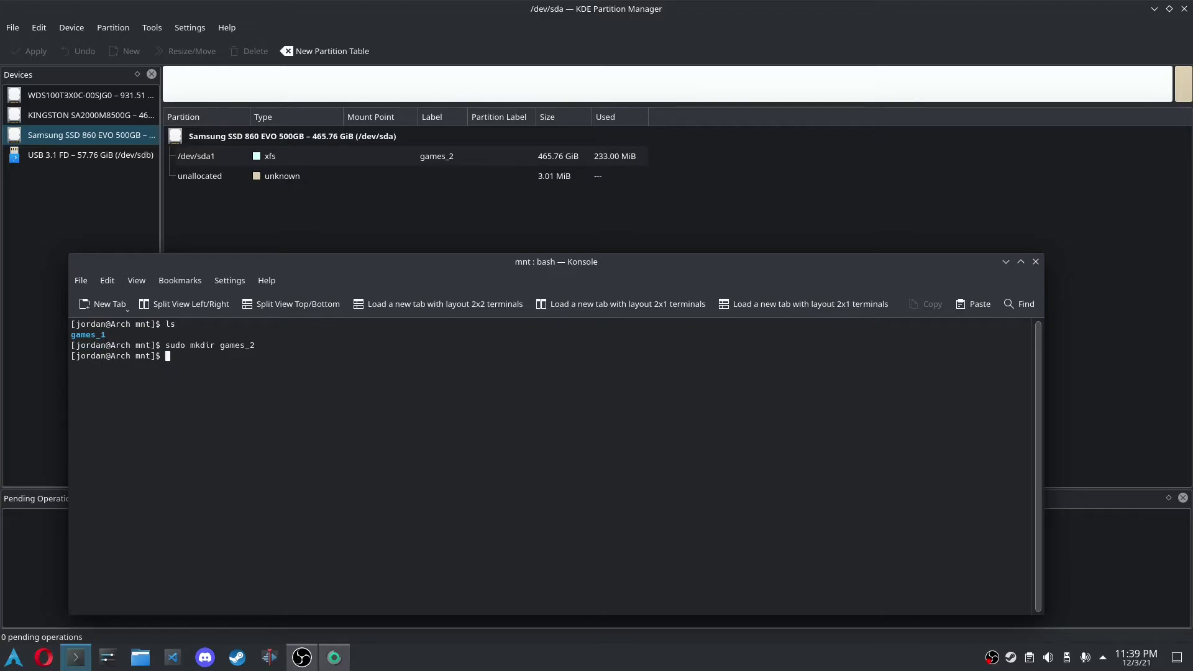
pyautogui.write('ls')
pyautogui.press('Return')
# - Check that /mnt/games_2 is empty with ls /mnt/games_2
pyautogui.moveTo(118, 366); pyautogui.dragTo(156, 369)
pyautogui.click(159, 370)
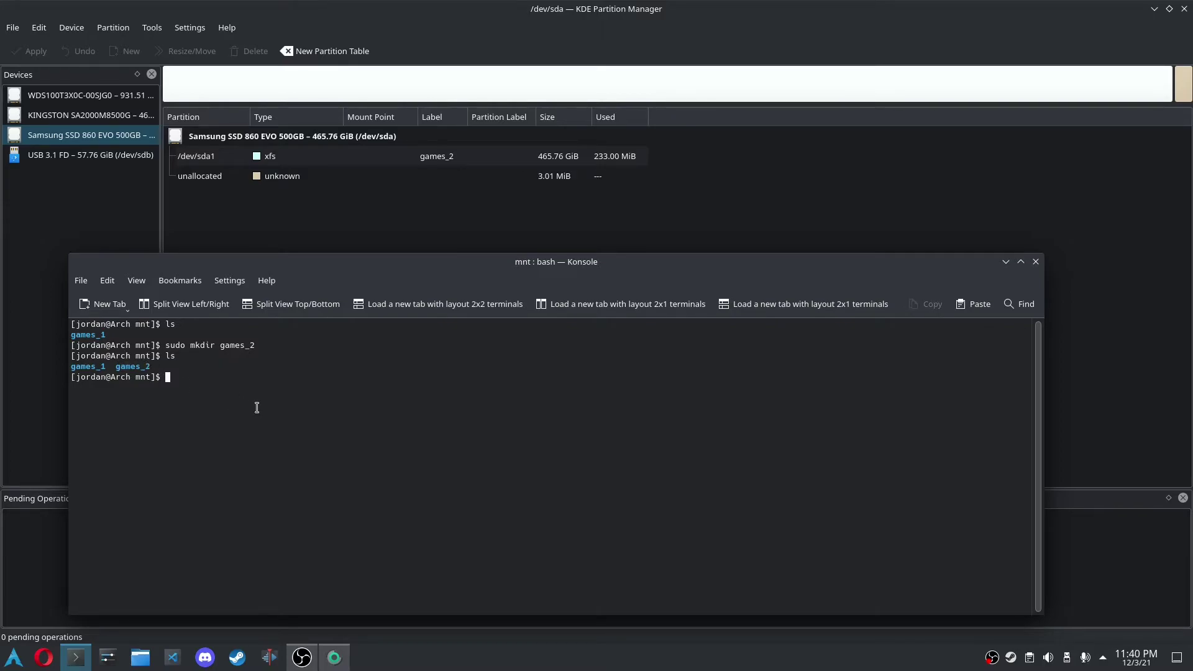
pyautogui.write('ls /mnt/games_2')
pyautogui.press('Return')
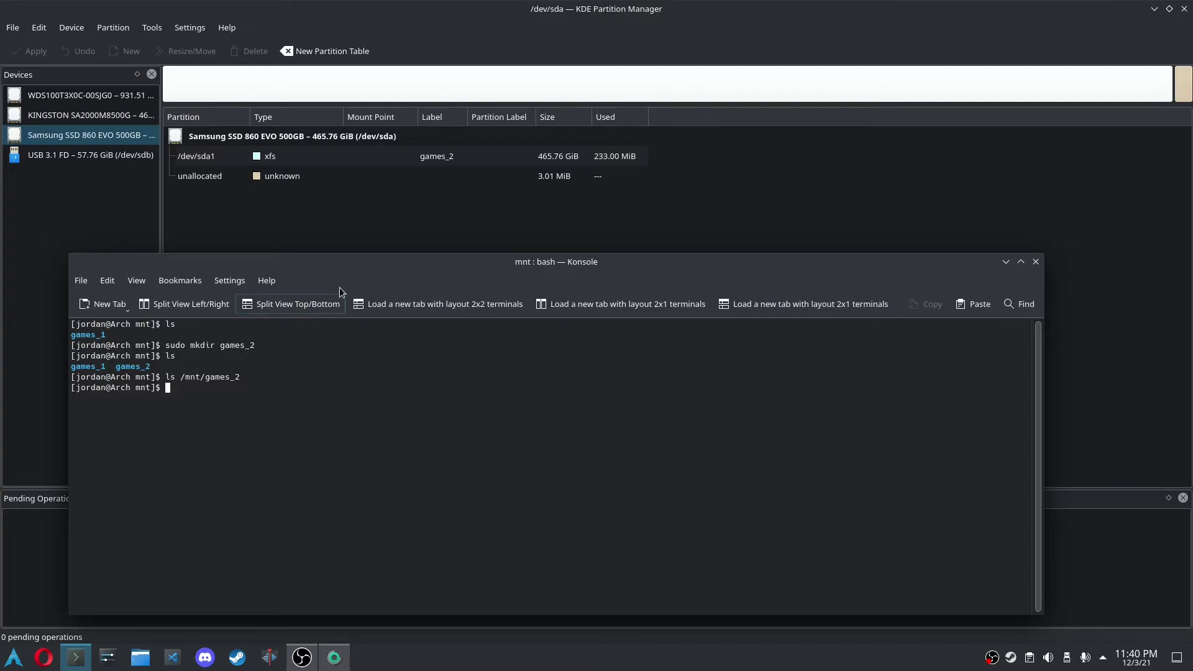
# - Set /dev/sda1's mount point to /mnt/games_2 through Edit Mount Point
pyautogui.click(491, 21)
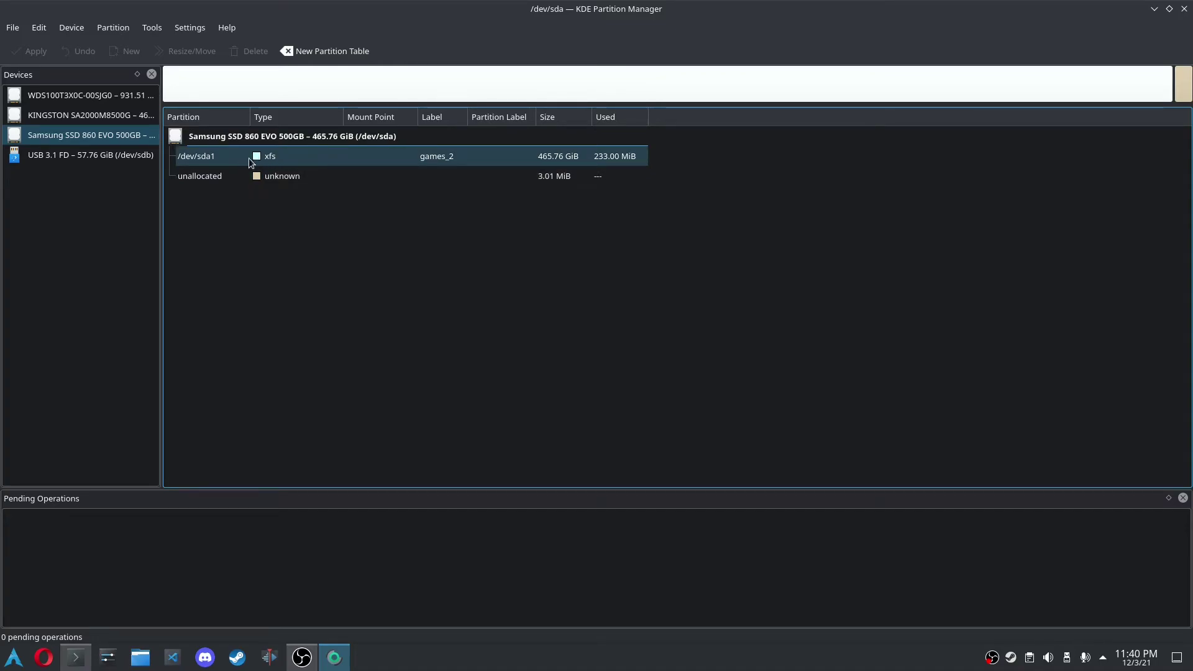
pyautogui.click(298, 159)
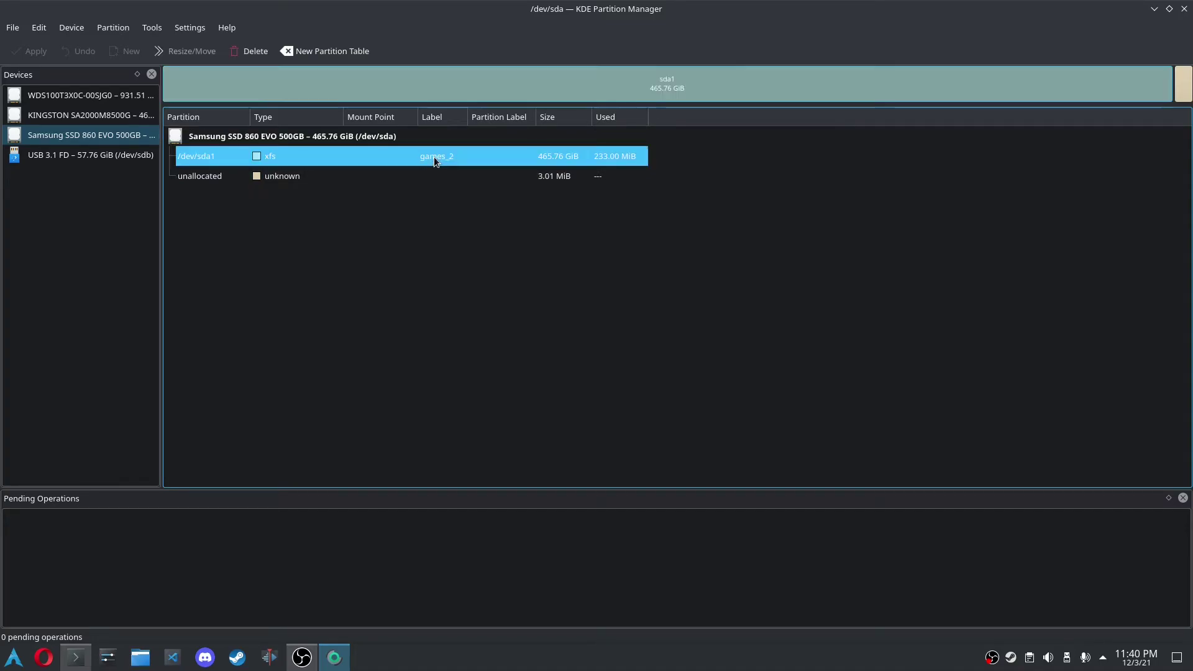
pyautogui.rightClick(362, 159)
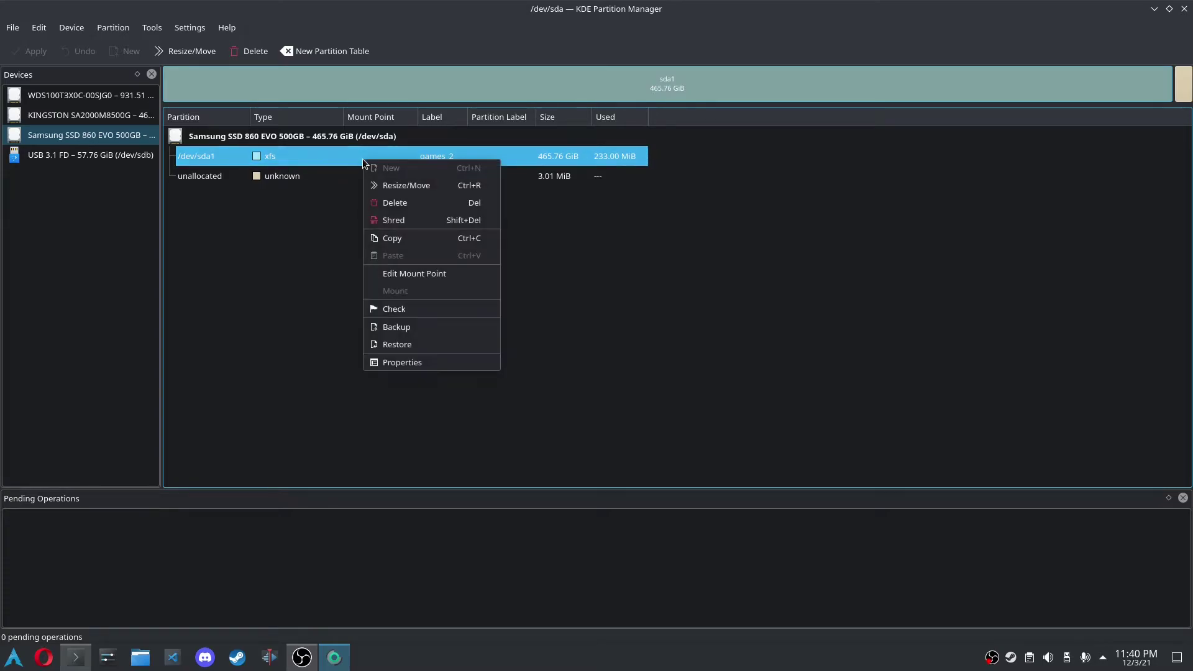
pyautogui.click(383, 273)
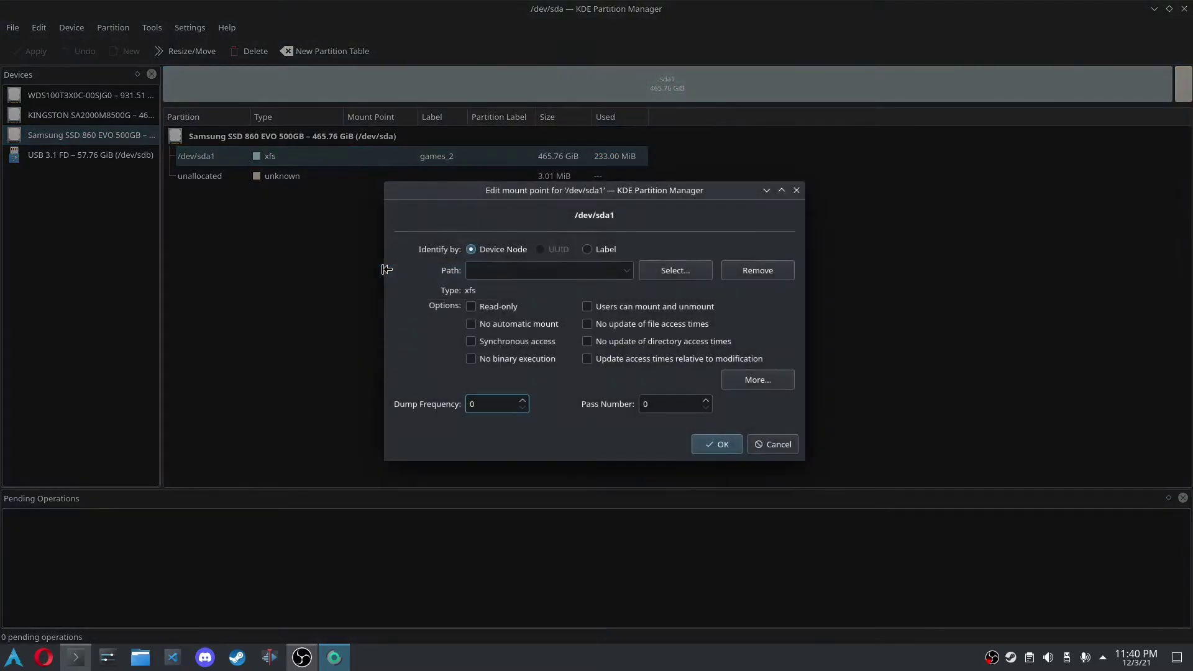
pyautogui.click(695, 272)
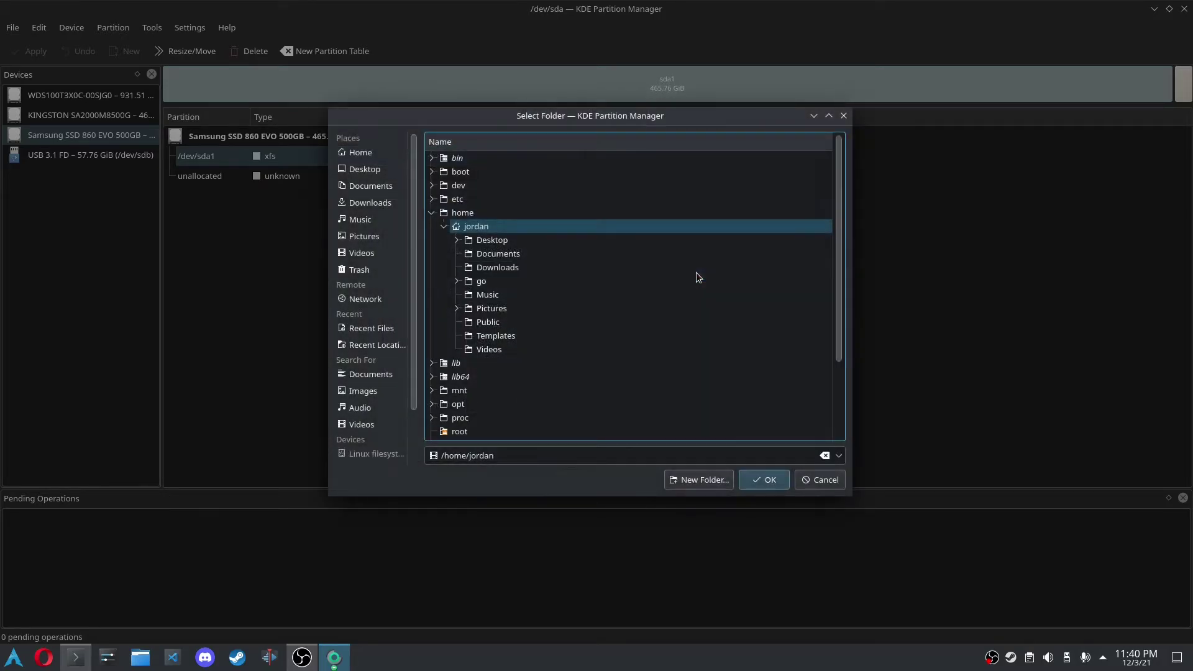
pyautogui.scroll(-3, 562, 326)
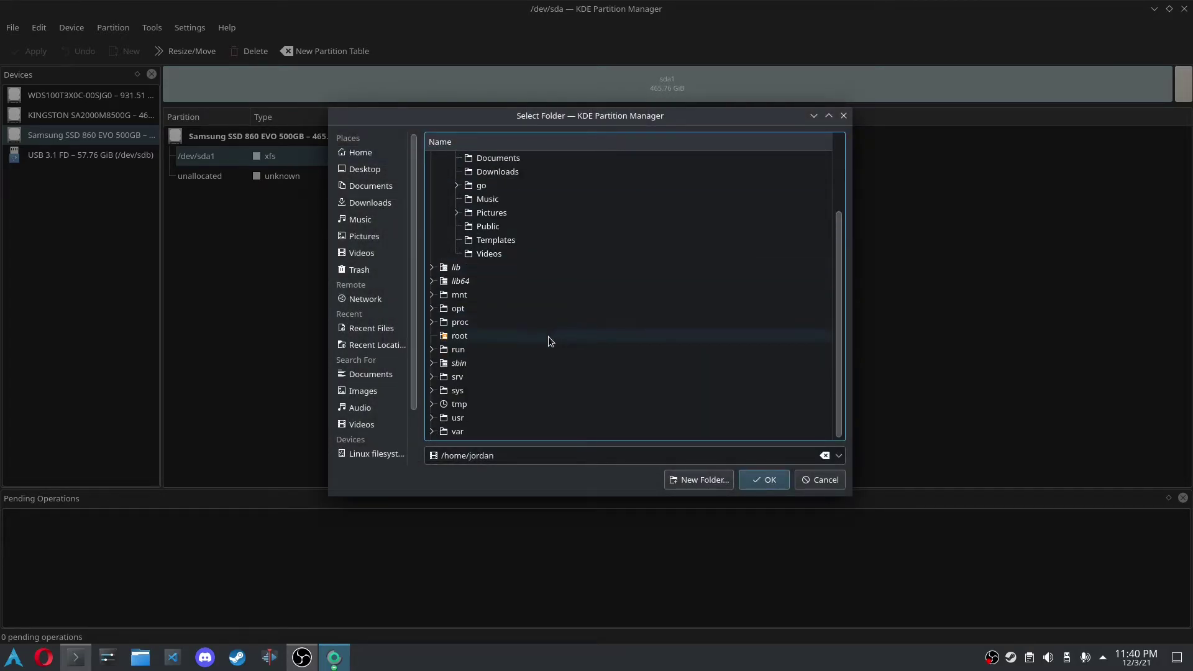
pyautogui.click(432, 295)
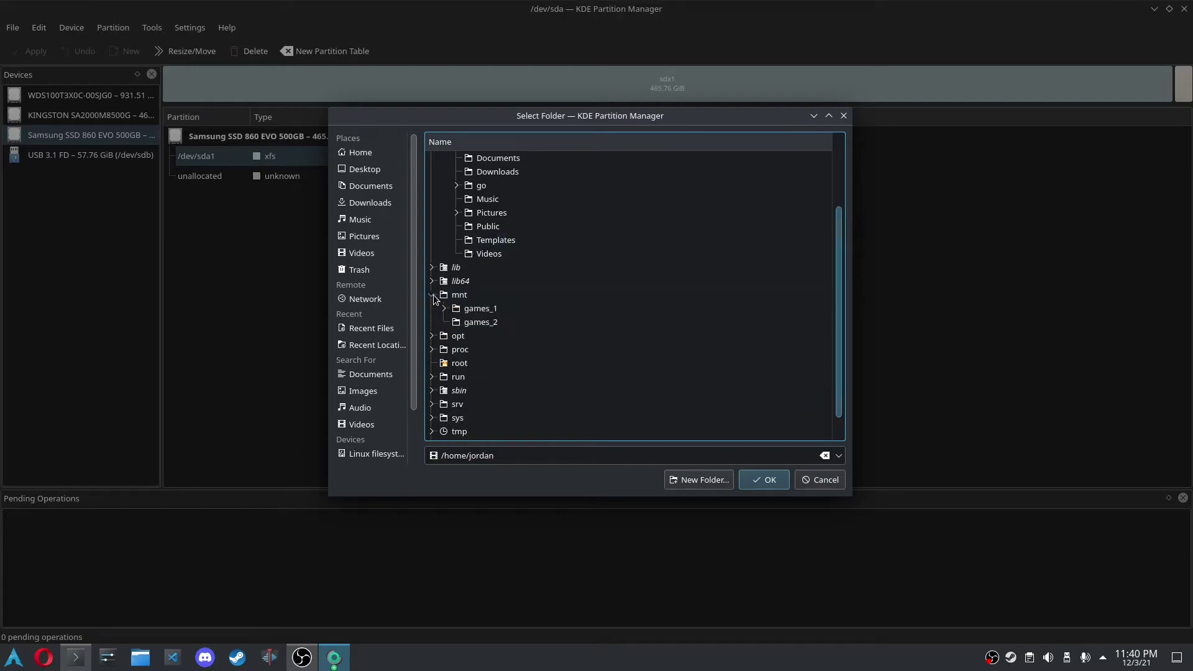
pyautogui.click(492, 323)
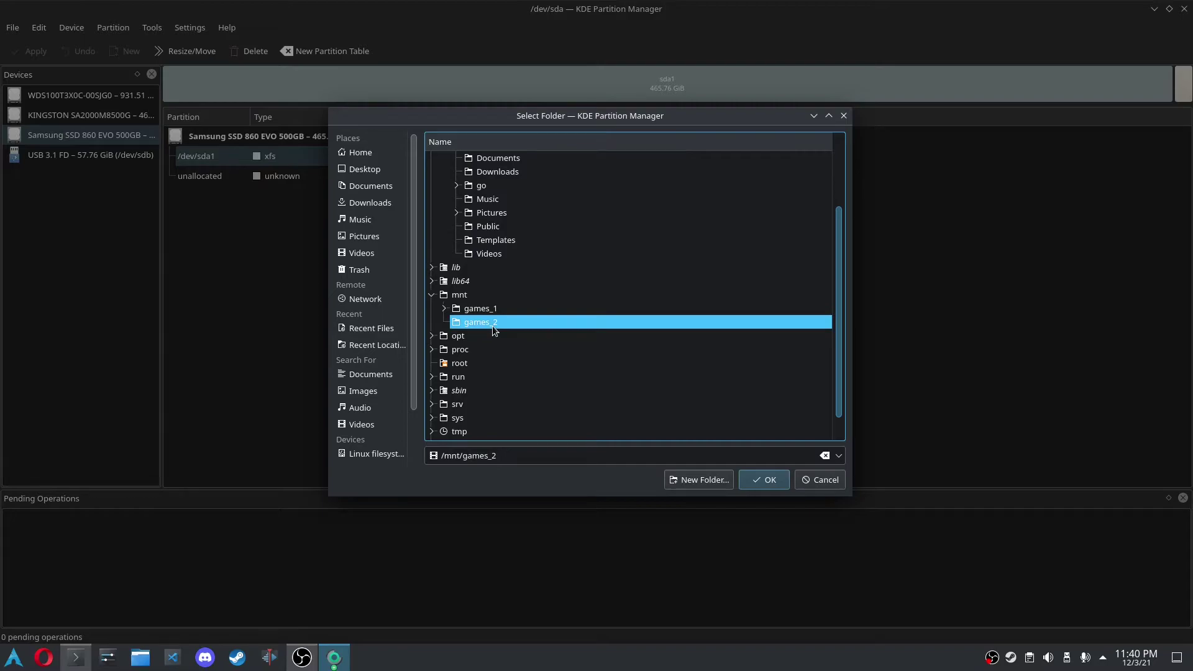
pyautogui.click(768, 481)
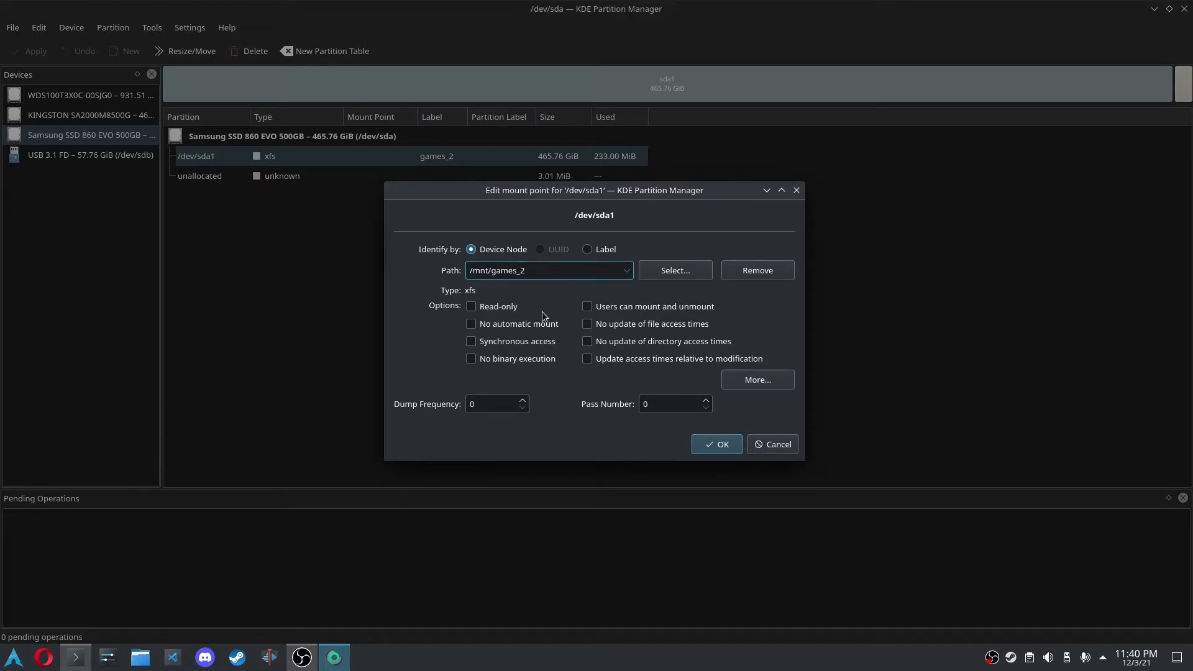
pyautogui.click(701, 447)
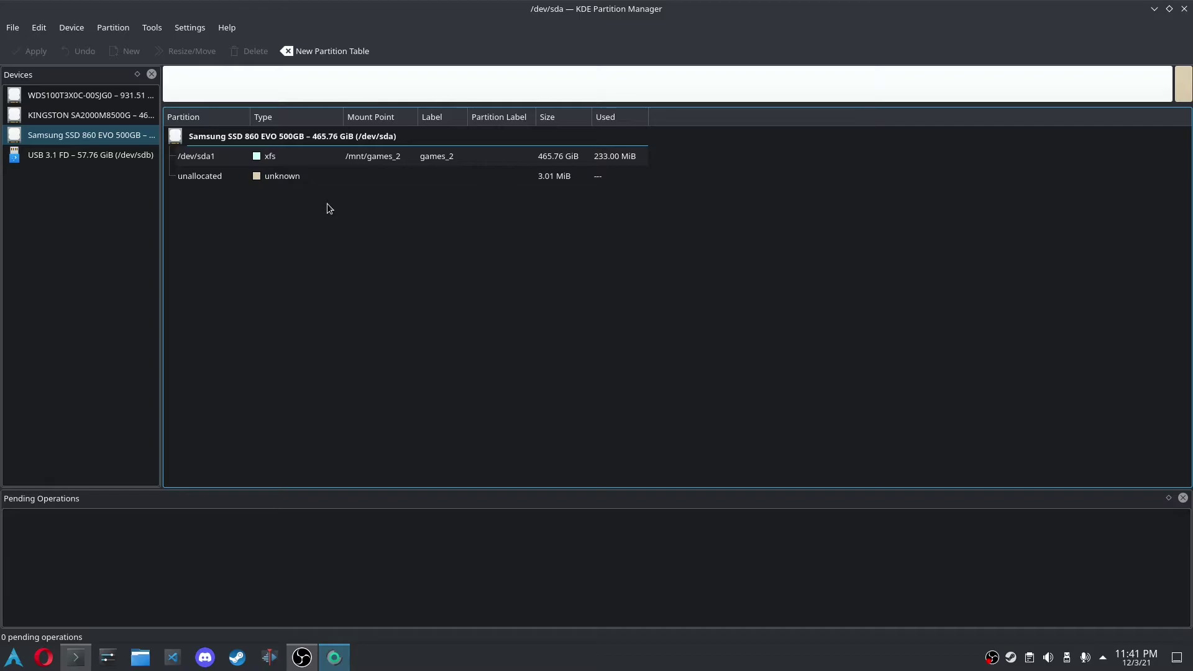
pyautogui.click(363, 156)
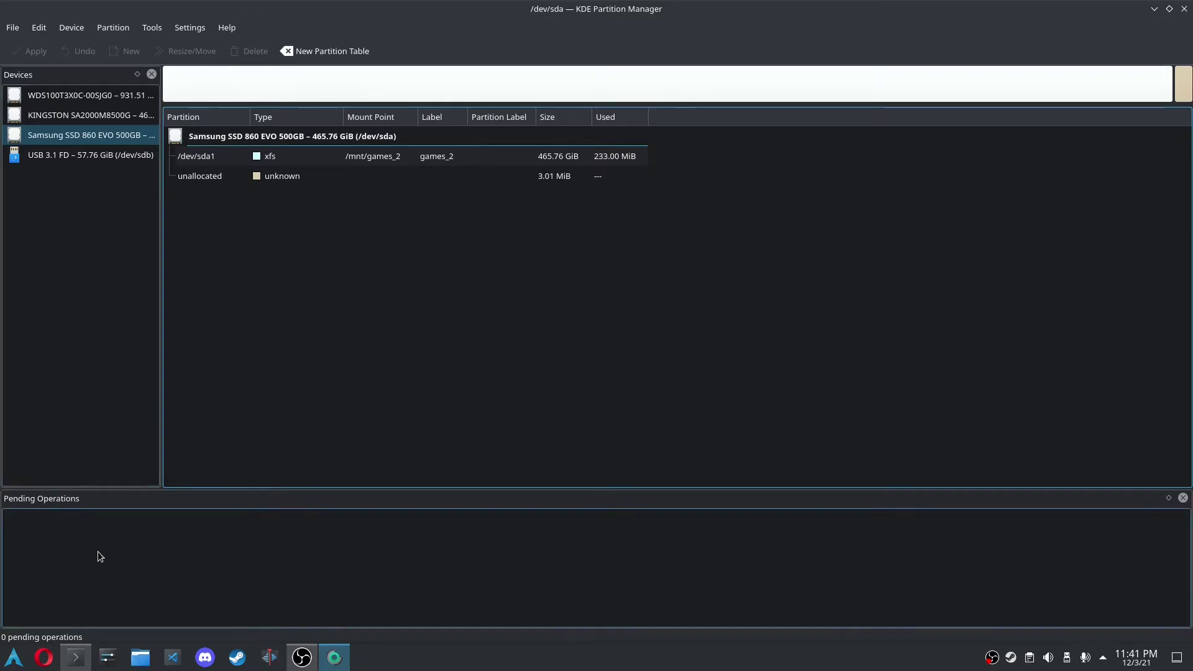
# - Print /etc/fstab in Konsole to check the /dev/sda1 entry for /mnt/games_2
pyautogui.click(75, 659)
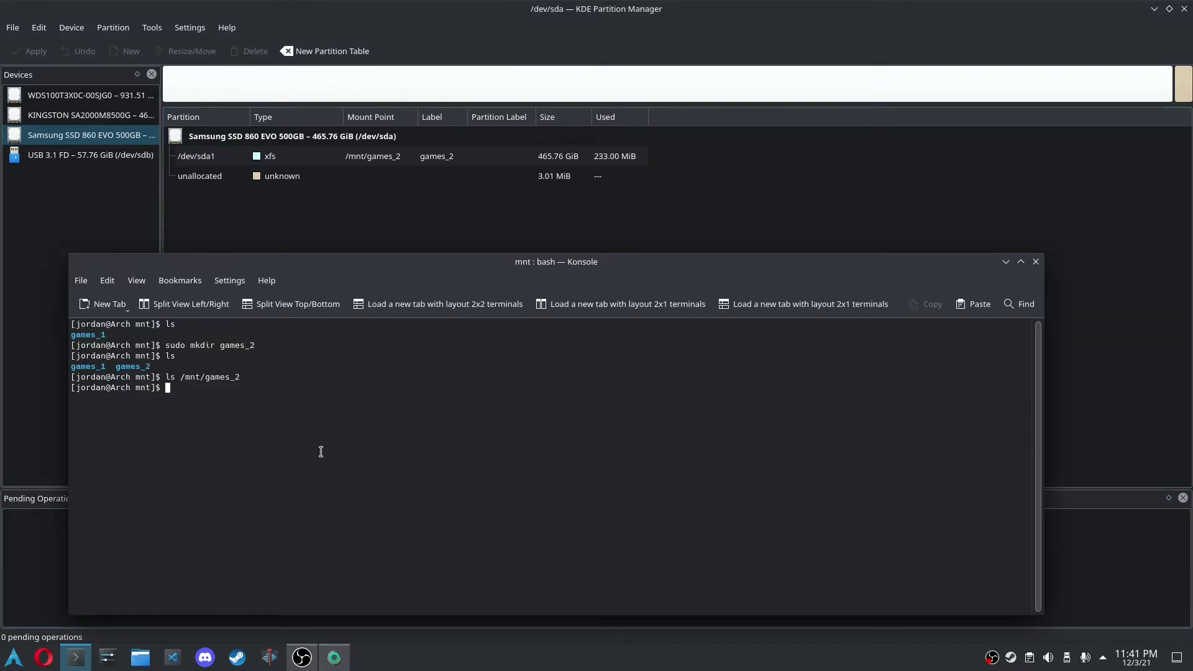
pyautogui.write('cat /etc/fstab')
pyautogui.press('Return')
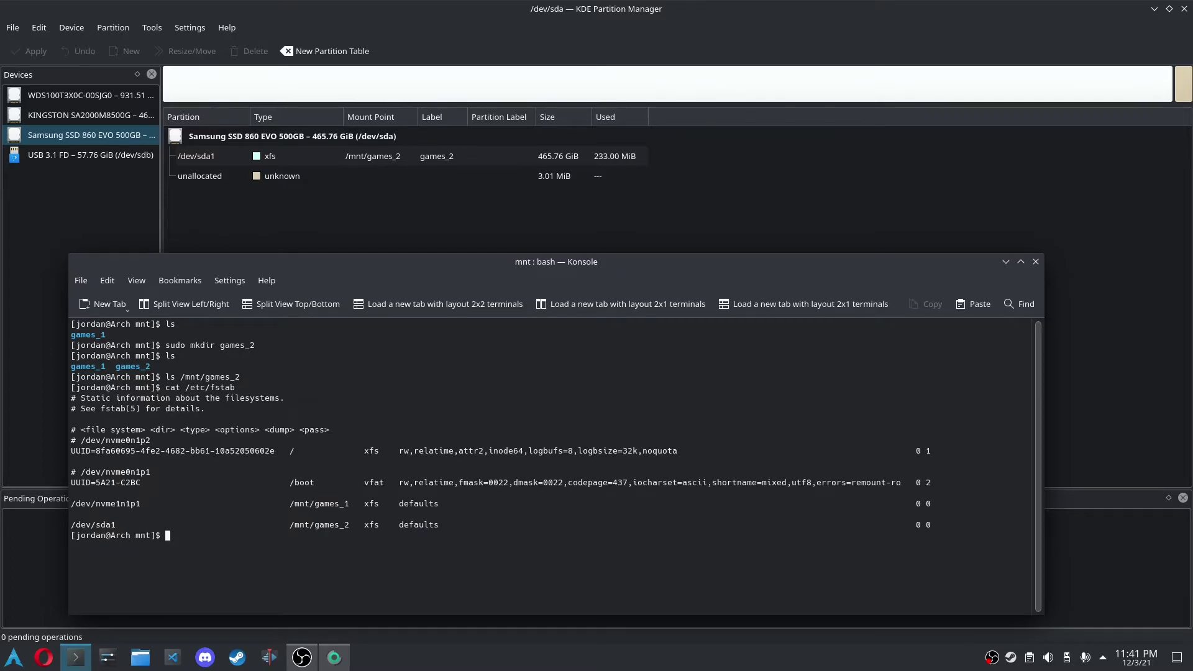
# - Maximize the terminal and enlarge its font so the fstab lines read clearly
pyautogui.moveTo(530, 263); pyautogui.dragTo(531, 7)
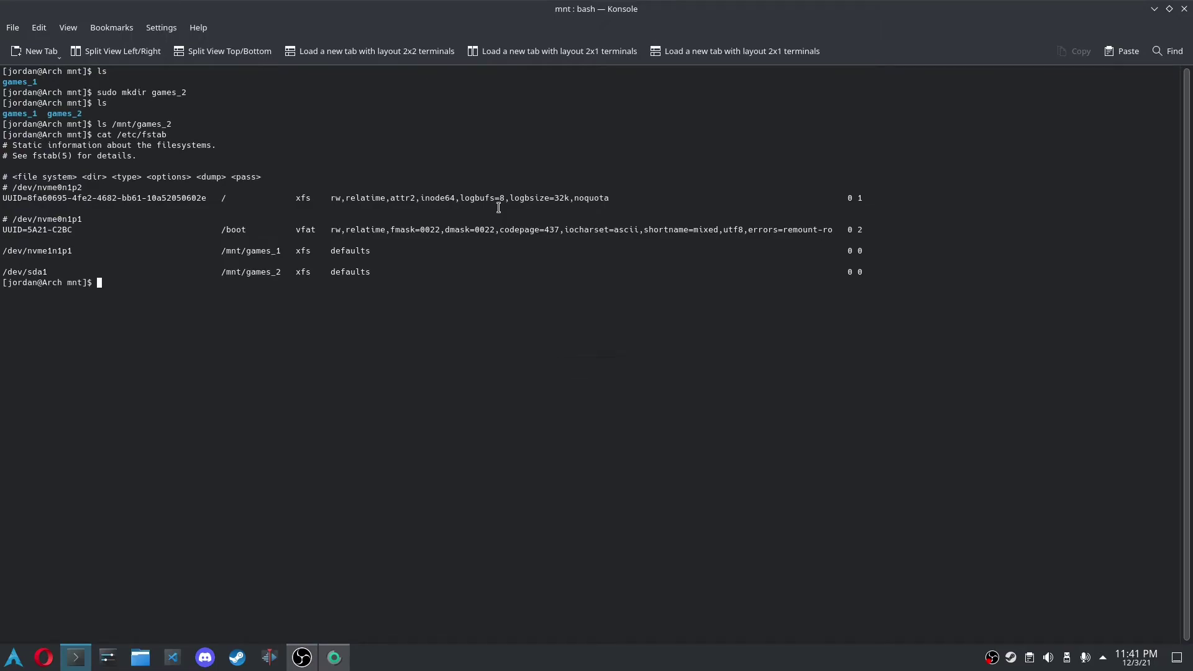
pyautogui.click(75, 30)
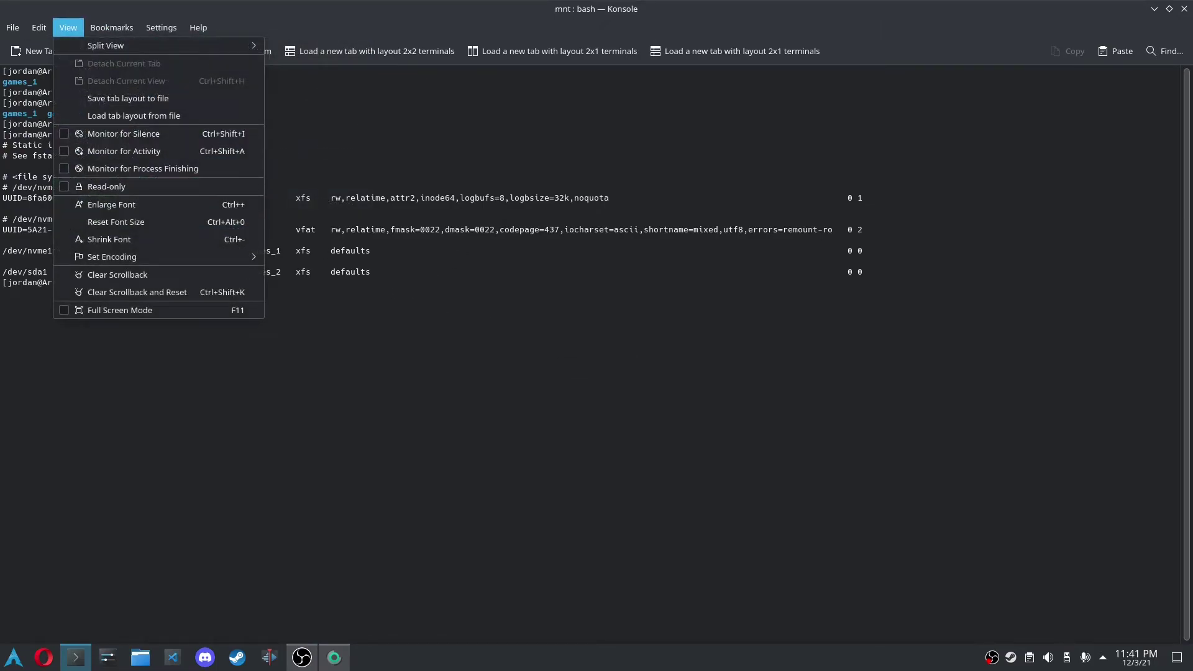
pyautogui.click(111, 205)
pyautogui.hotkey('ctrl', '+')
pyautogui.hotkey('ctrl', '+')
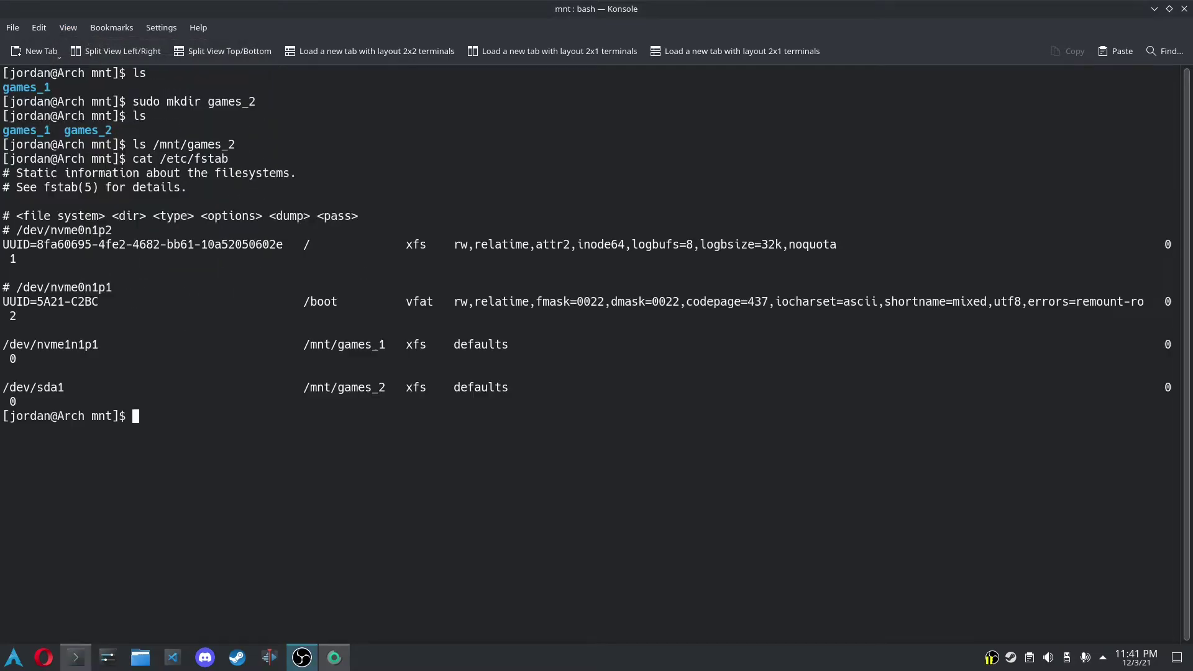
pyautogui.hotkey('ctrl', '-')
pyautogui.hotkey('ctrl', '-')
pyautogui.hotkey('ctrl', '+')
pyautogui.hotkey('ctrl', '+')
pyautogui.hotkey('ctrl', '-')
pyautogui.hotkey('ctrl', '-')
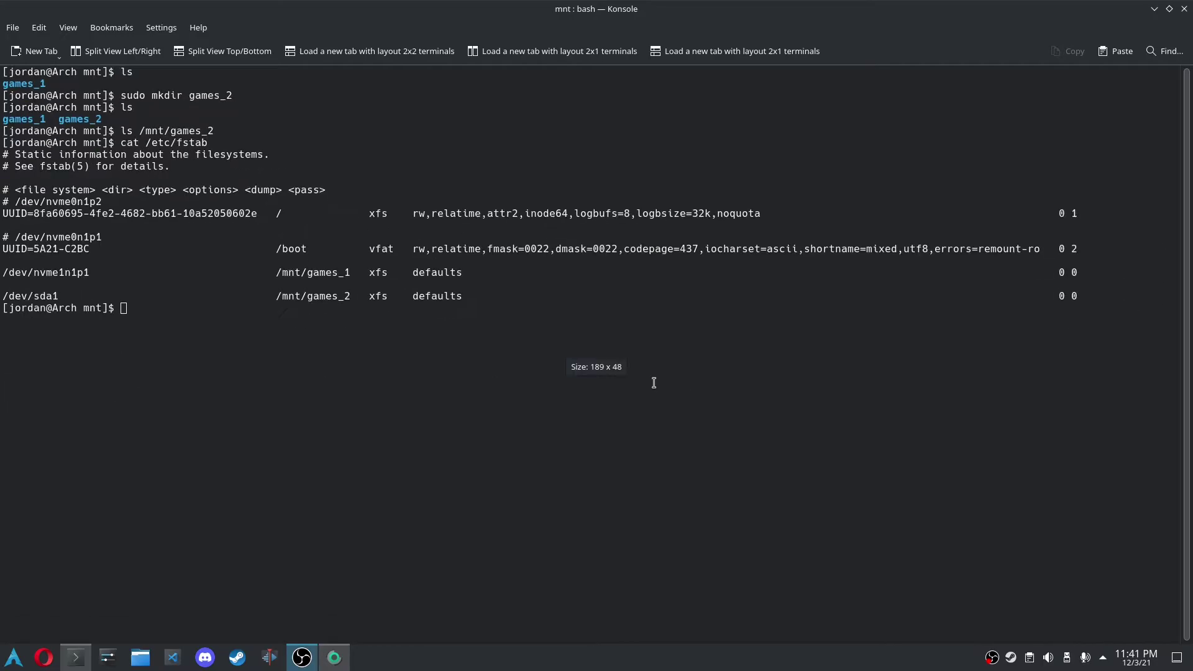
pyautogui.hotkey('ctrl', '+')
pyautogui.hotkey('ctrl', '+')
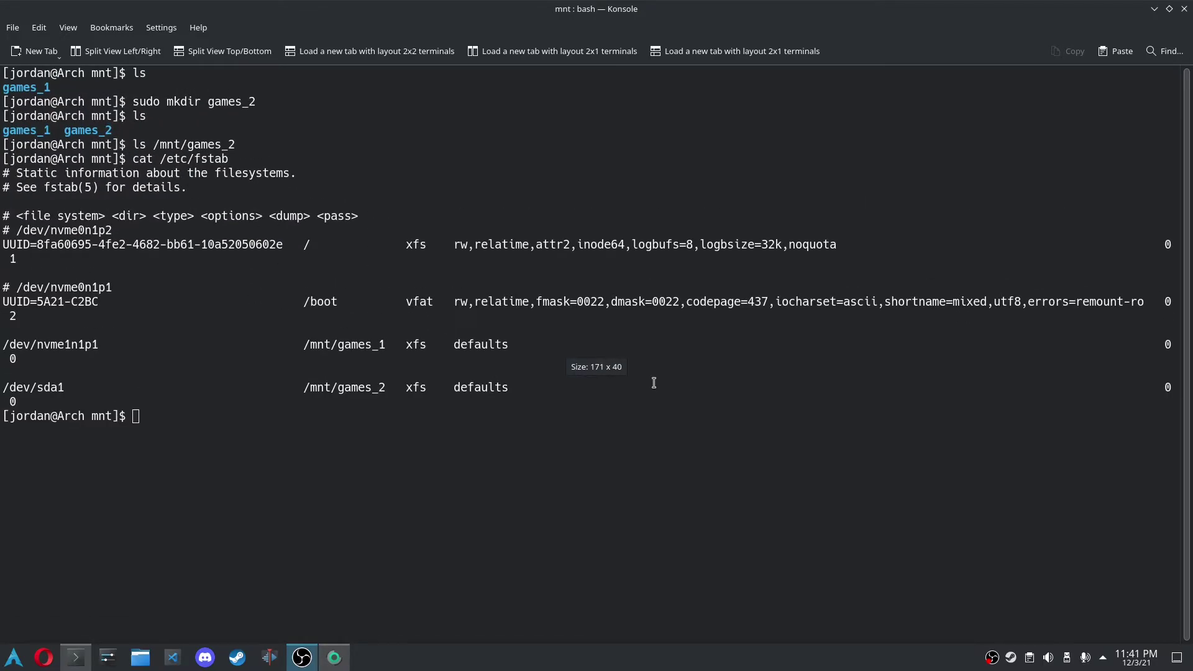
pyautogui.hotkey('ctrl', '-')
pyautogui.hotkey('ctrl', '+')
pyautogui.press('Up')
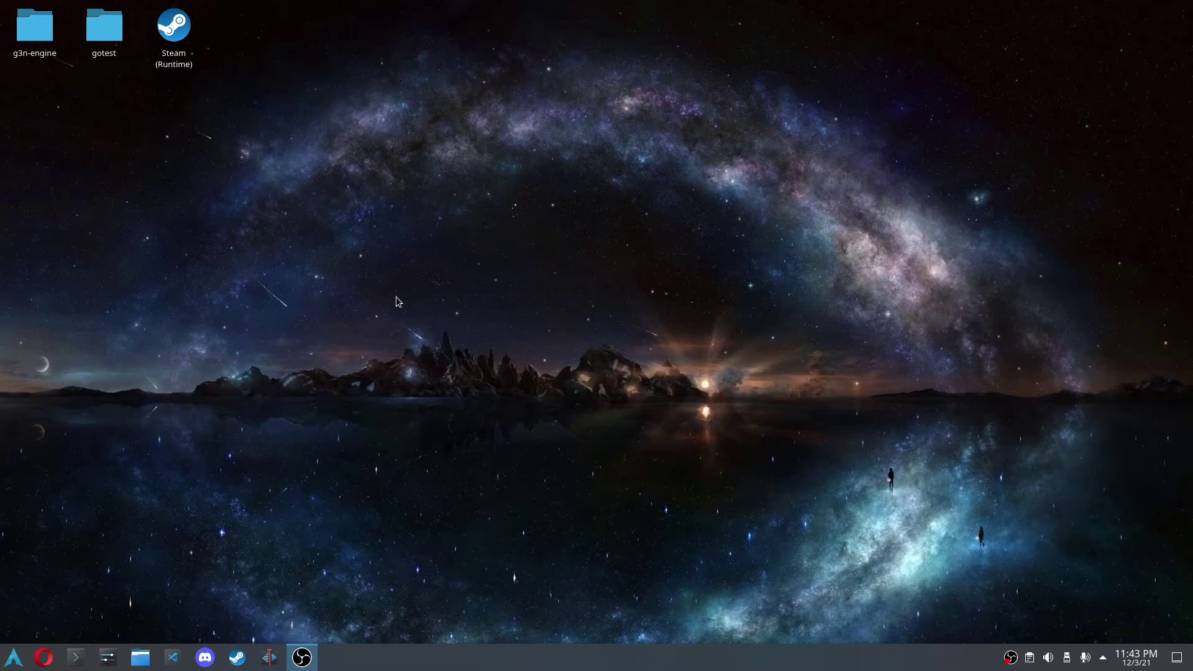
# - Open Dolphin and go to the games_2 device, empty with 462.3 GiB free
pyautogui.click(141, 661)
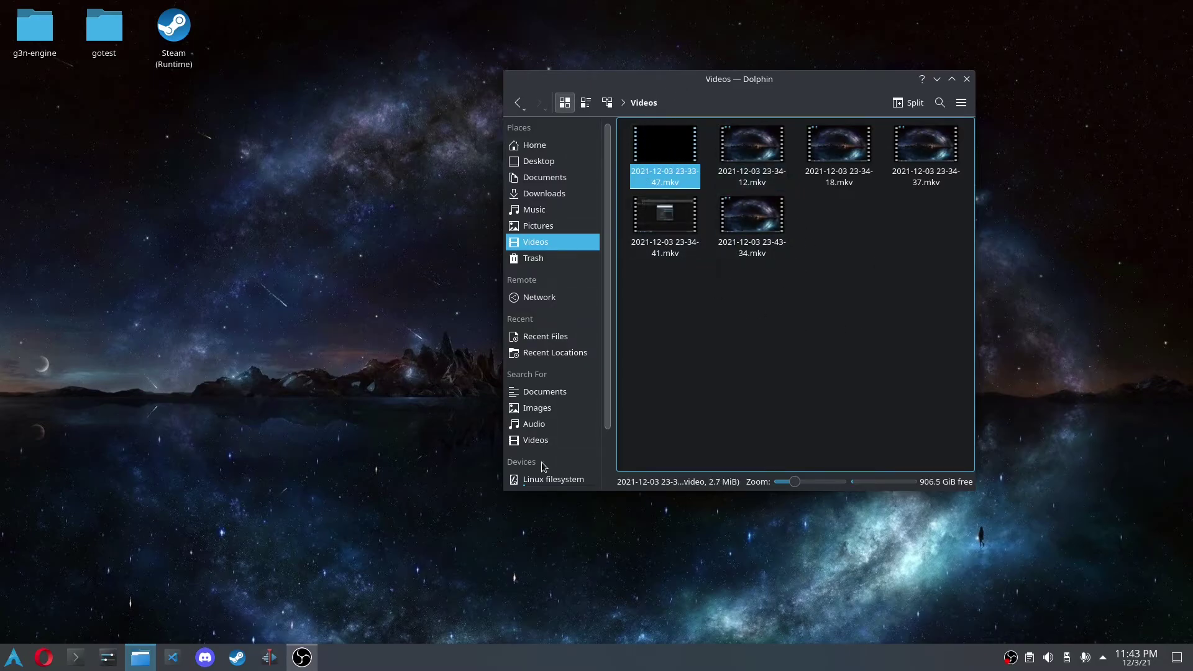
pyautogui.scroll(-2, 539, 380)
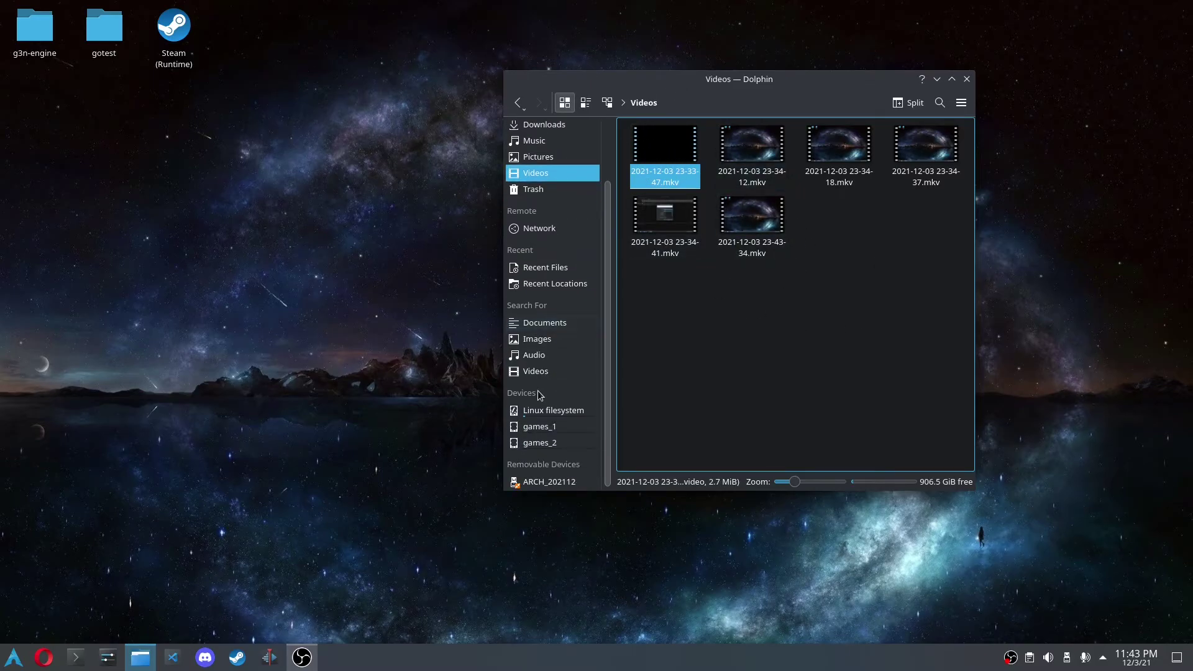
pyautogui.click(555, 448)
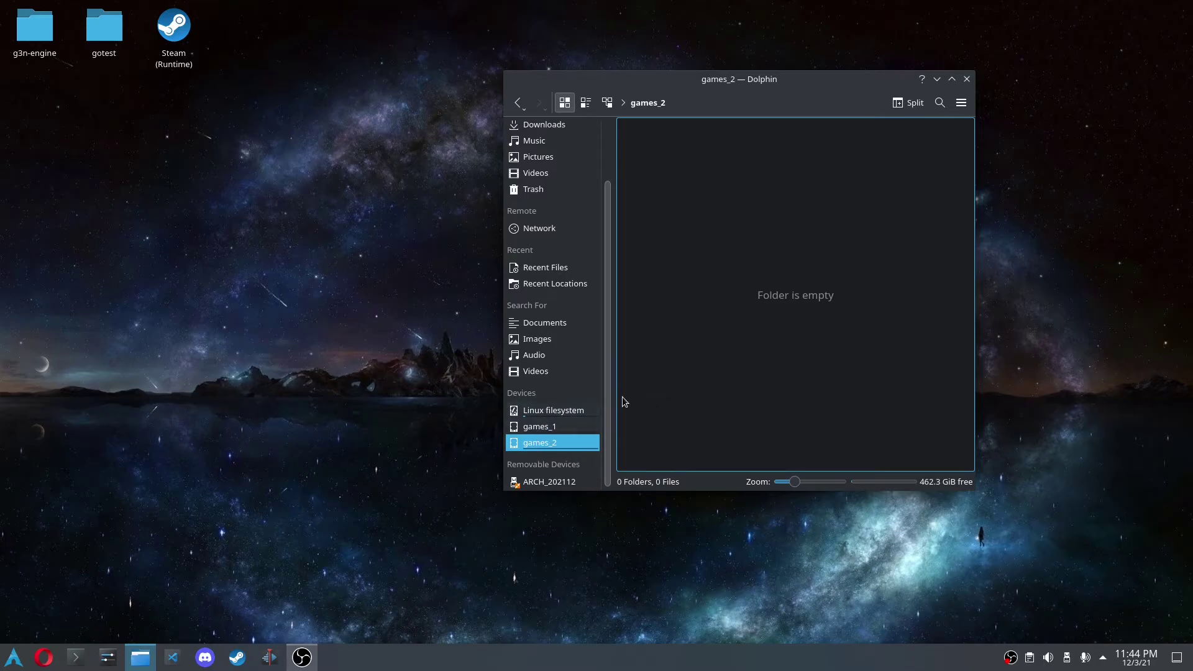
# - Bring up and dismiss the empty games_2 folder's context menu in Dolphin
pyautogui.rightClick(687, 293)
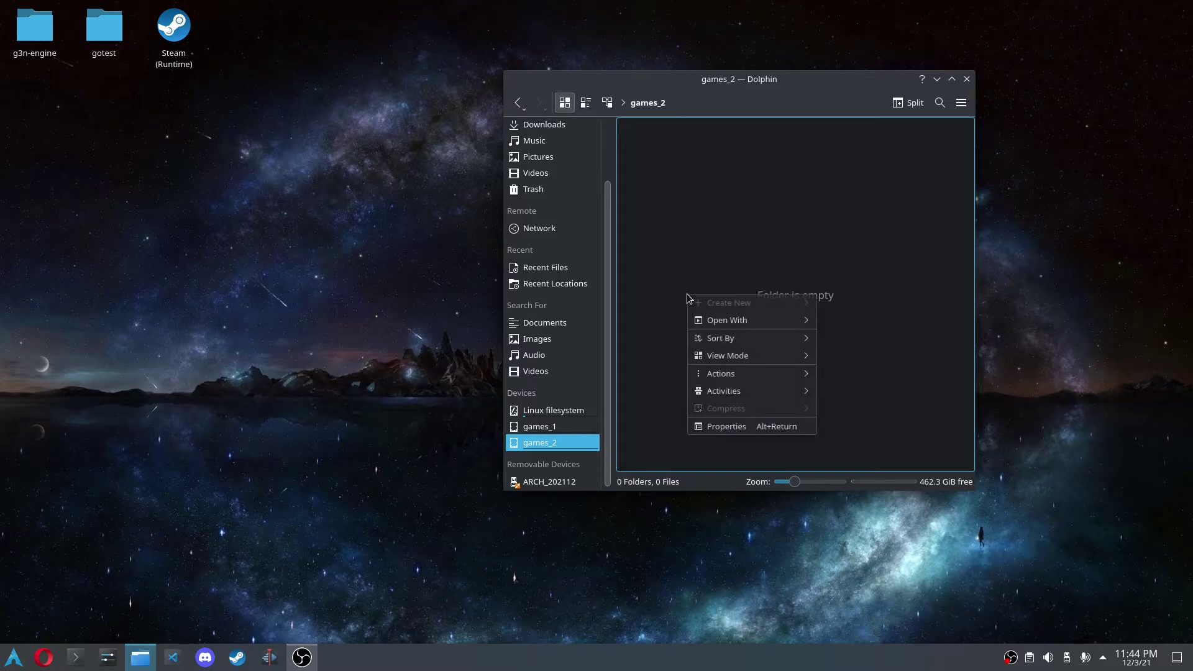
pyautogui.click(753, 244)
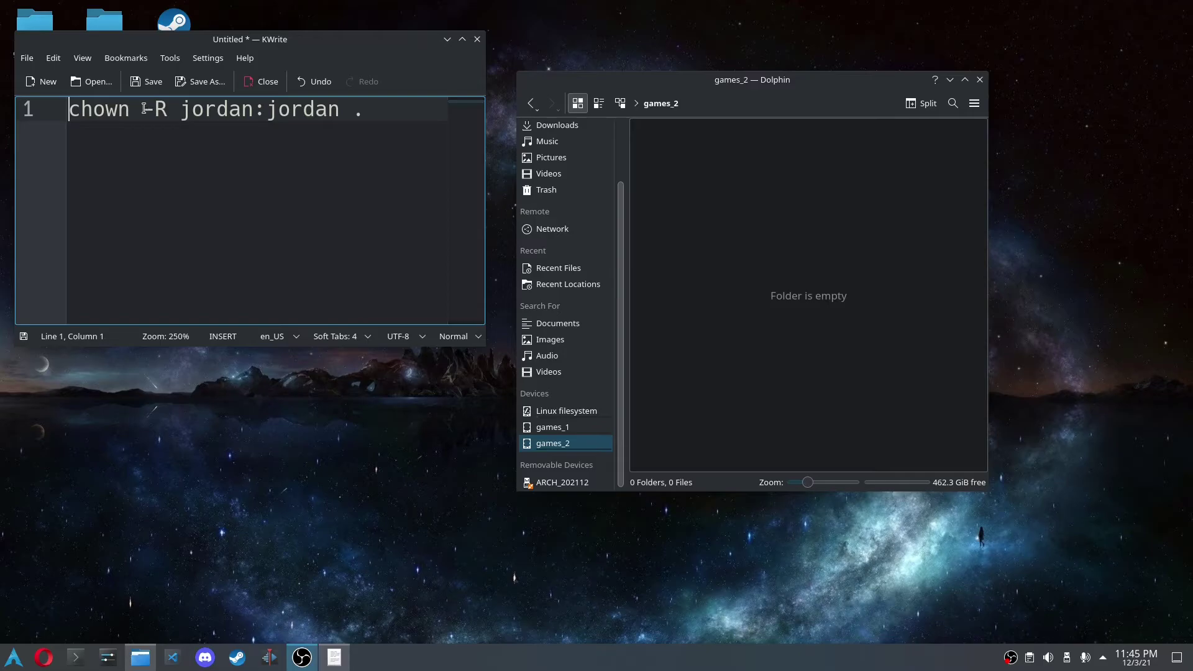
pyautogui.click(714, 264)
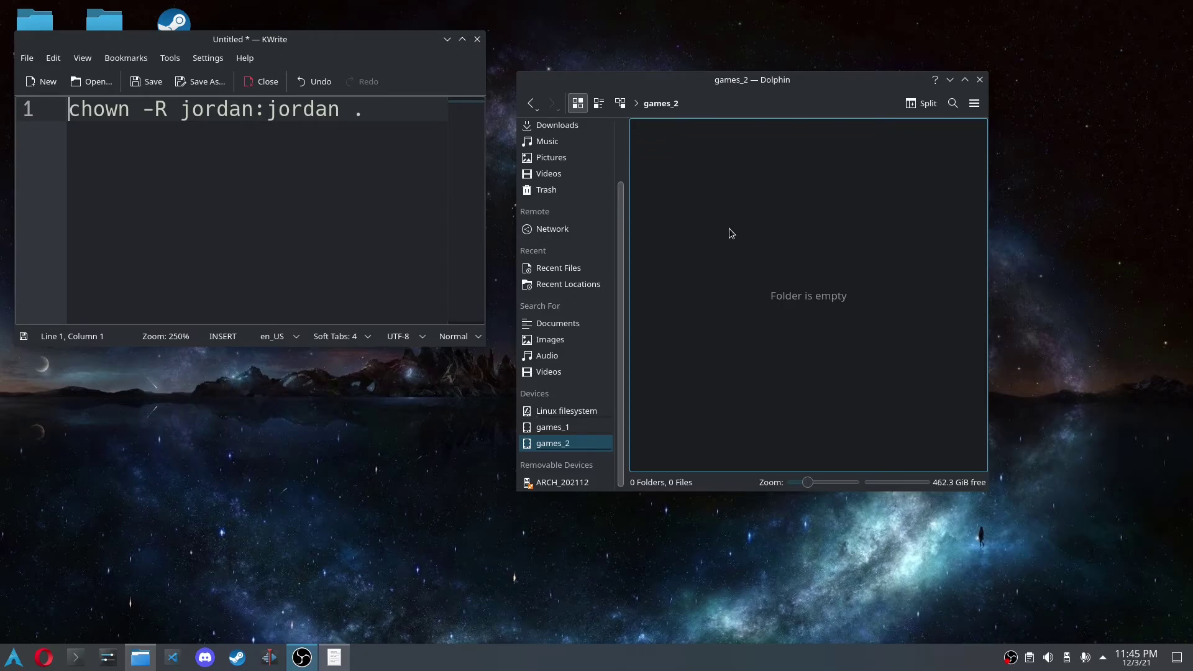
# - Select the owner name in the drafted chown -R command and launch Konsole
pyautogui.doubleClick(200, 116)
pyautogui.click(262, 114)
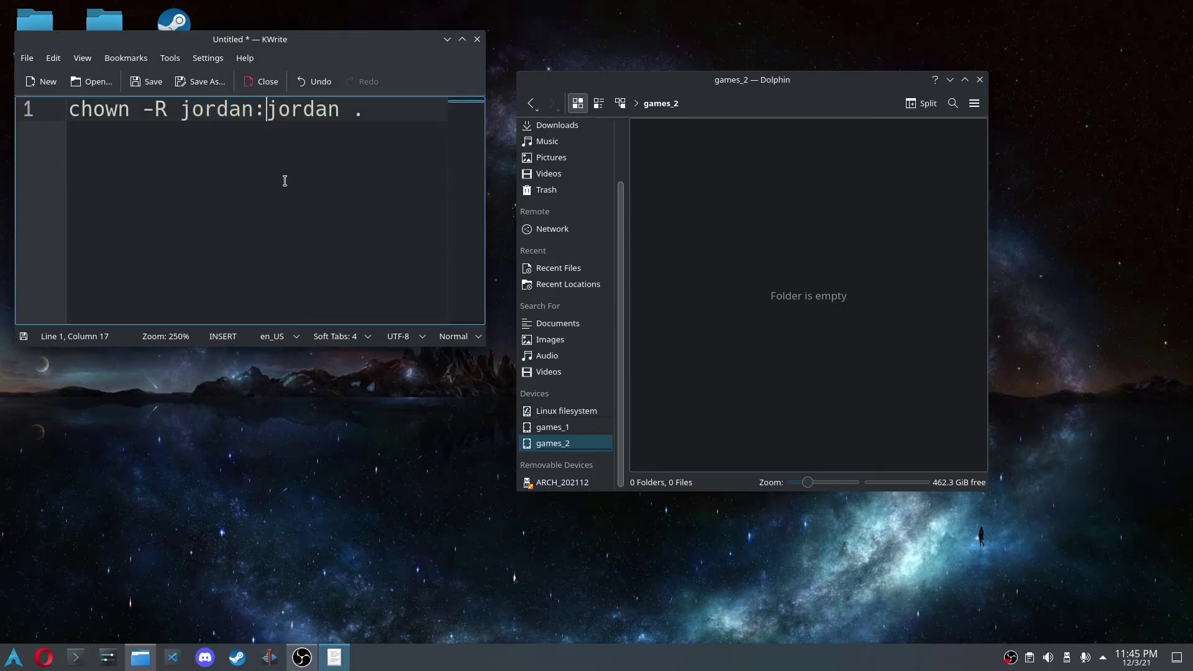
pyautogui.doubleClick(196, 121)
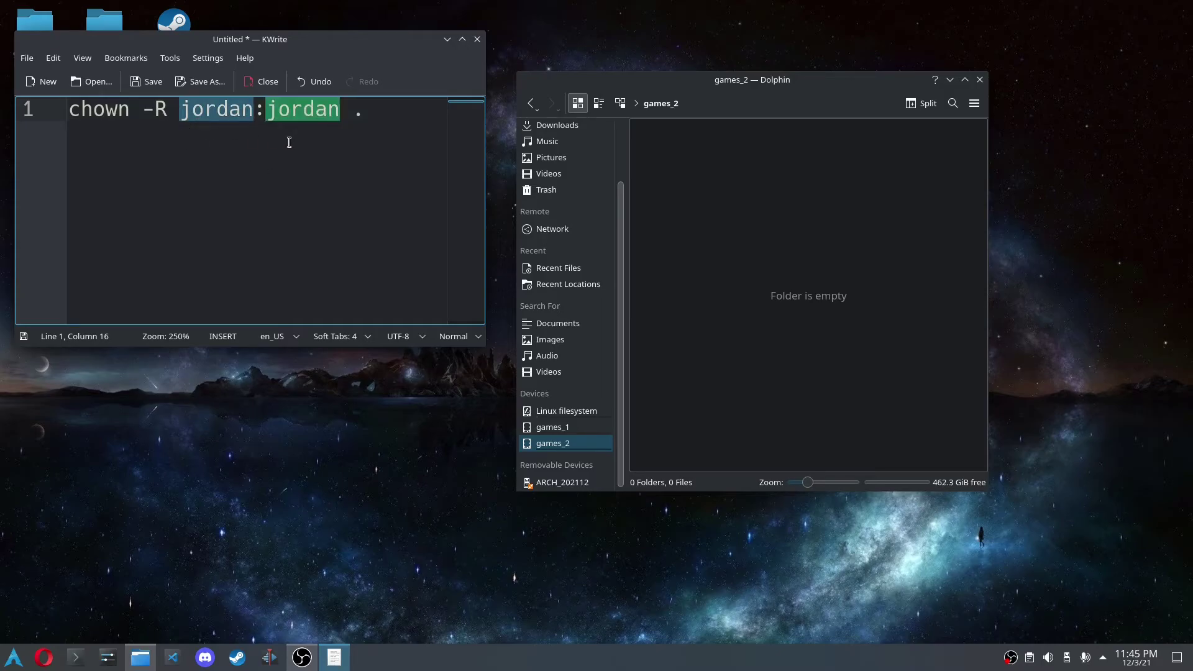
pyautogui.click(70, 653)
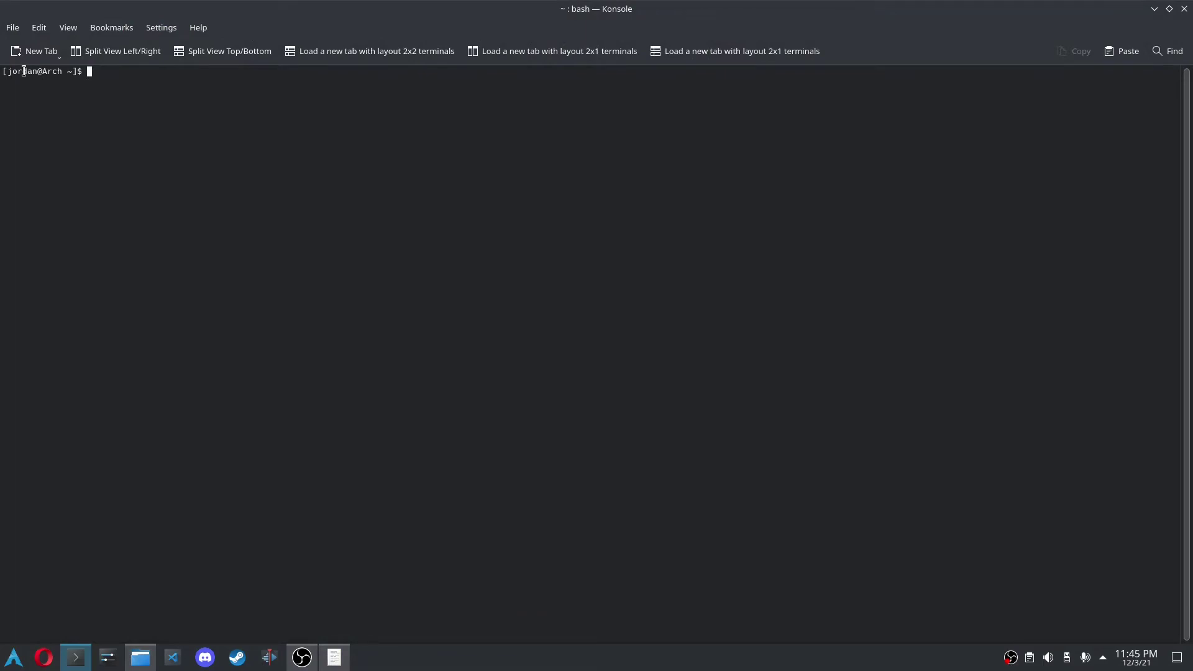
# - Select the user name in Konsole's prompt, then close the terminal
pyautogui.doubleClick(24, 70)
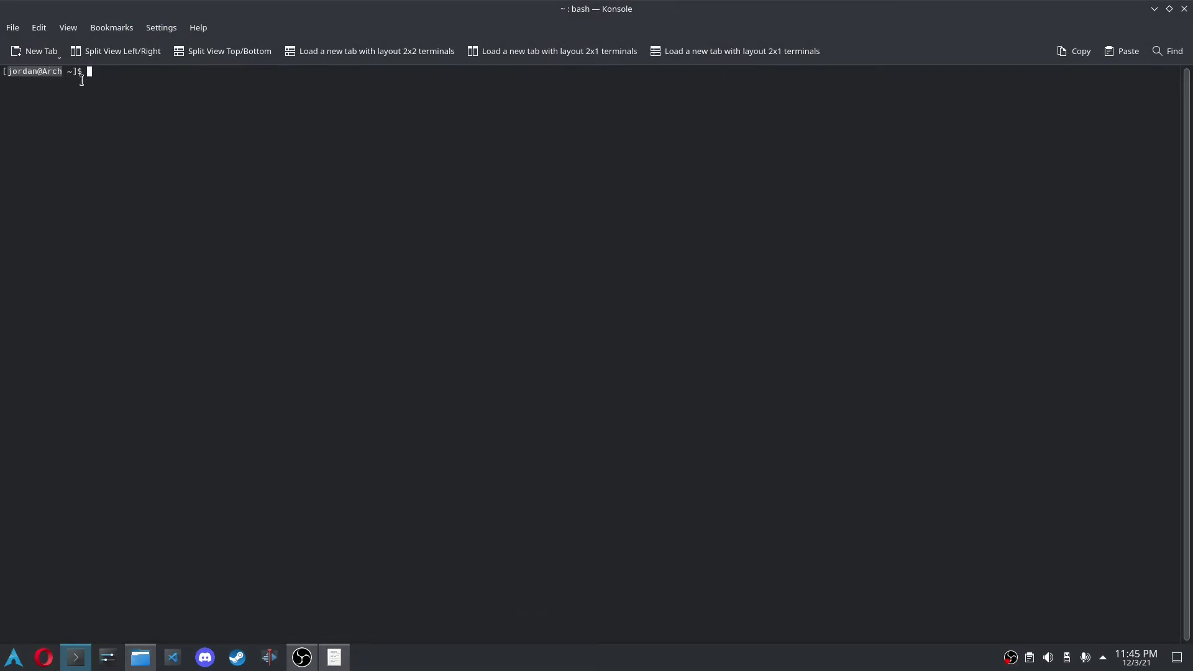
pyautogui.click(1182, 12)
pyautogui.click(262, 122)
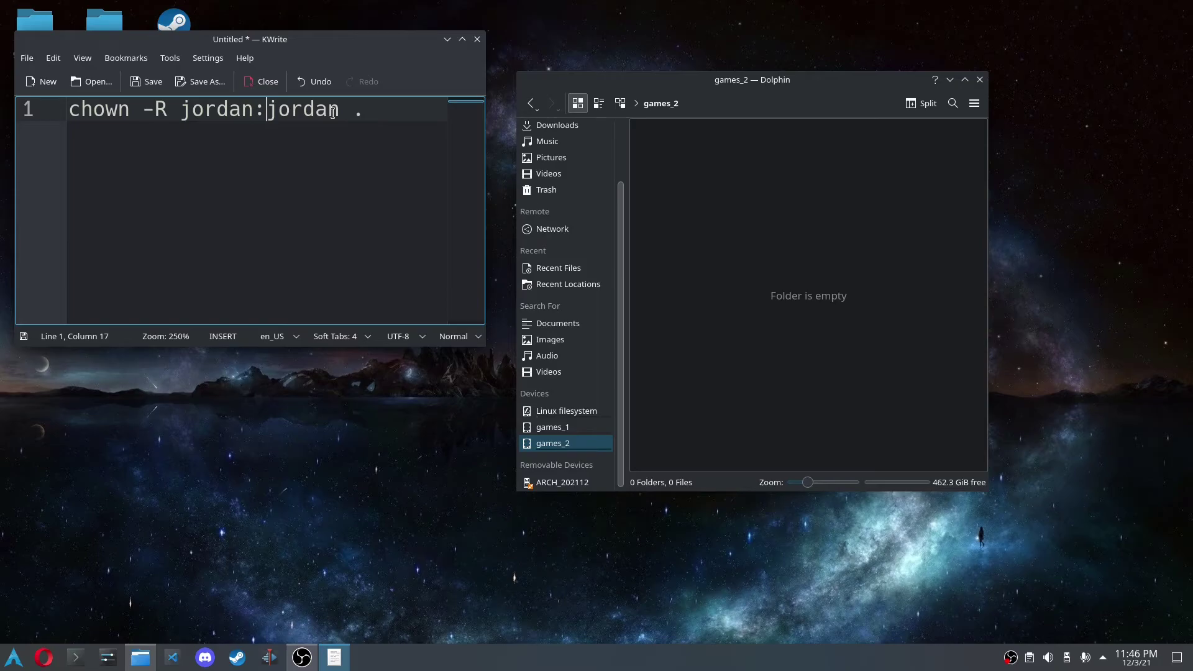
# - Reopen Konsole and un-maximize it into a smaller window beside Dolphin and KWrite
pyautogui.rightClick(716, 192)
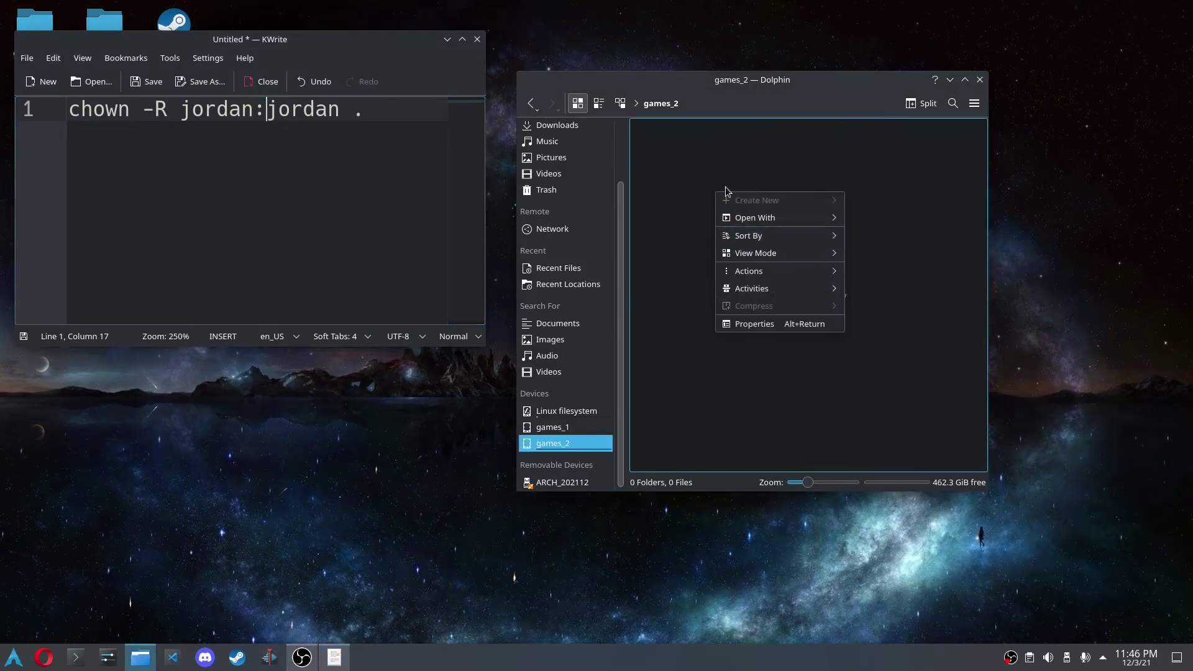
pyautogui.click(697, 165)
pyautogui.click(75, 657)
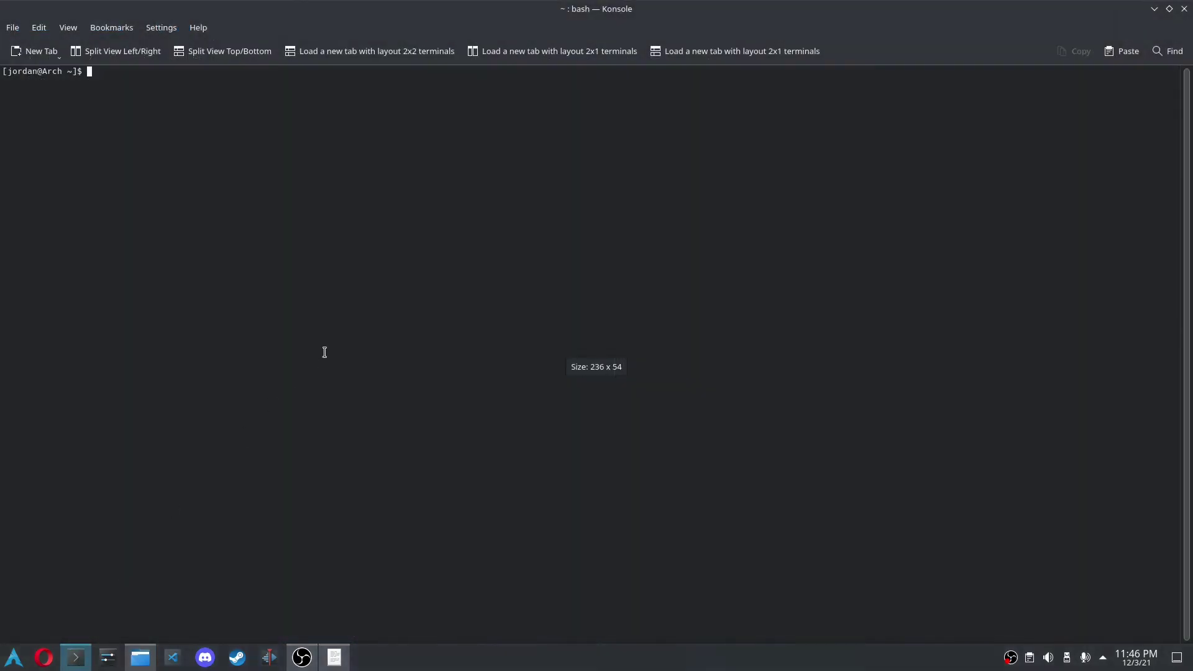
pyautogui.moveTo(338, 8); pyautogui.dragTo(369, 233)
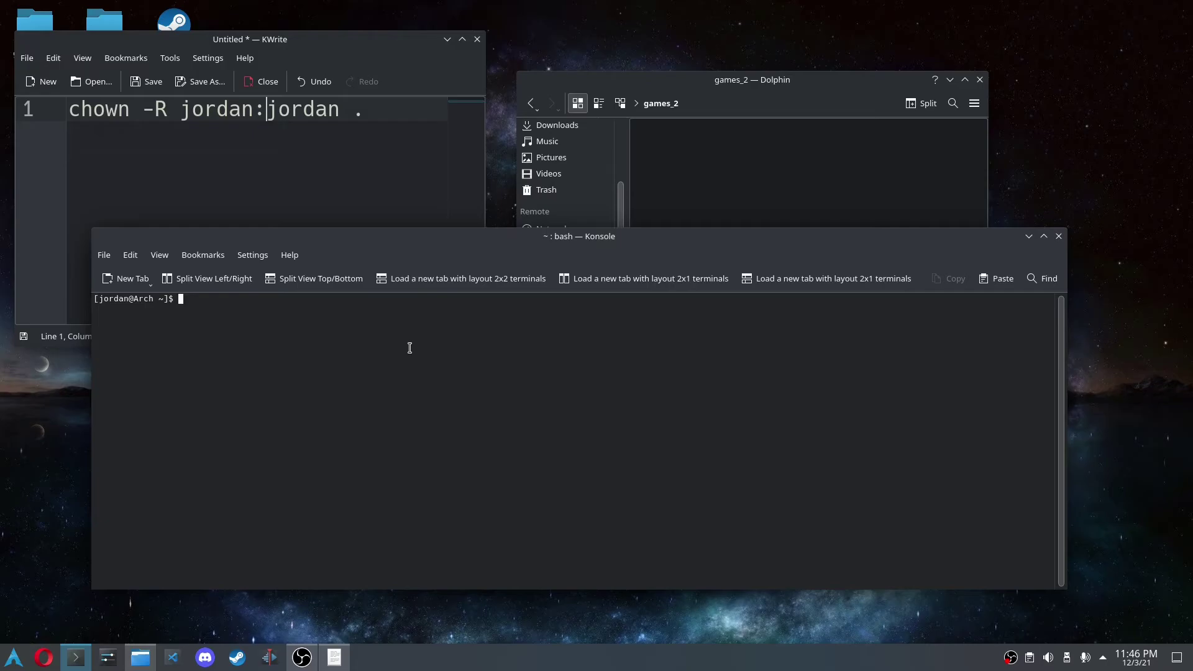
# - Run cd /mnt/games_2, then sudo chown -R to the user's account and group, entering the password
pyautogui.write('cd /mnt/games_2')
pyautogui.press('Return')
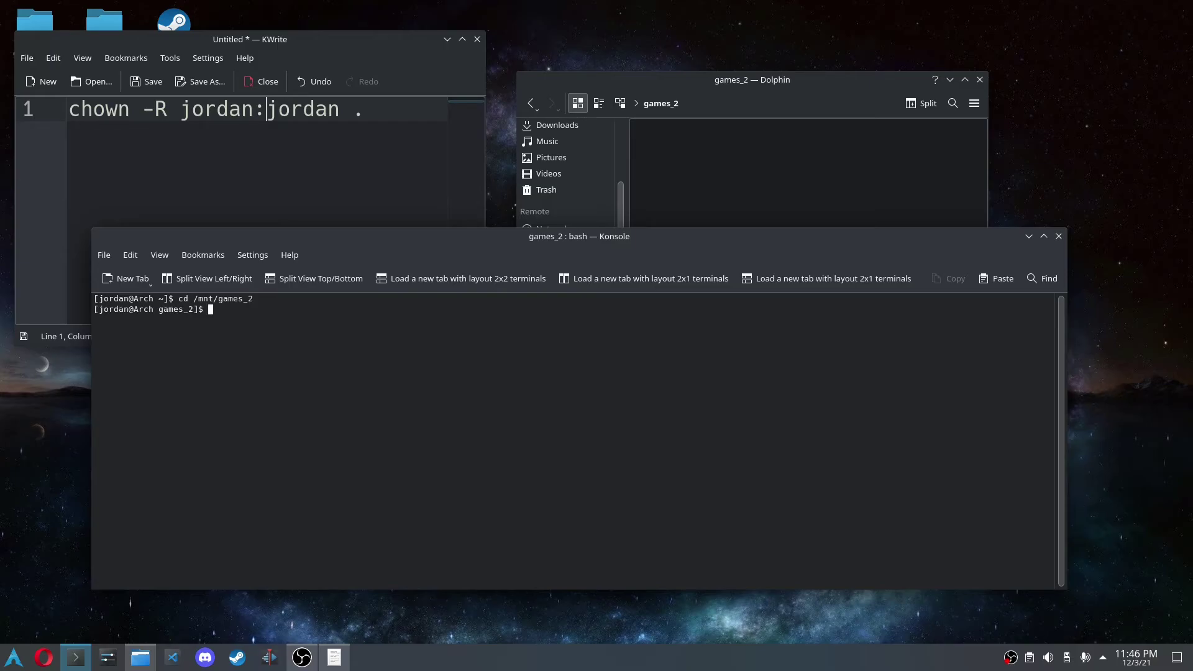
pyautogui.write('sudo chown -R jordan:jordan .')
pyautogui.press('Return')
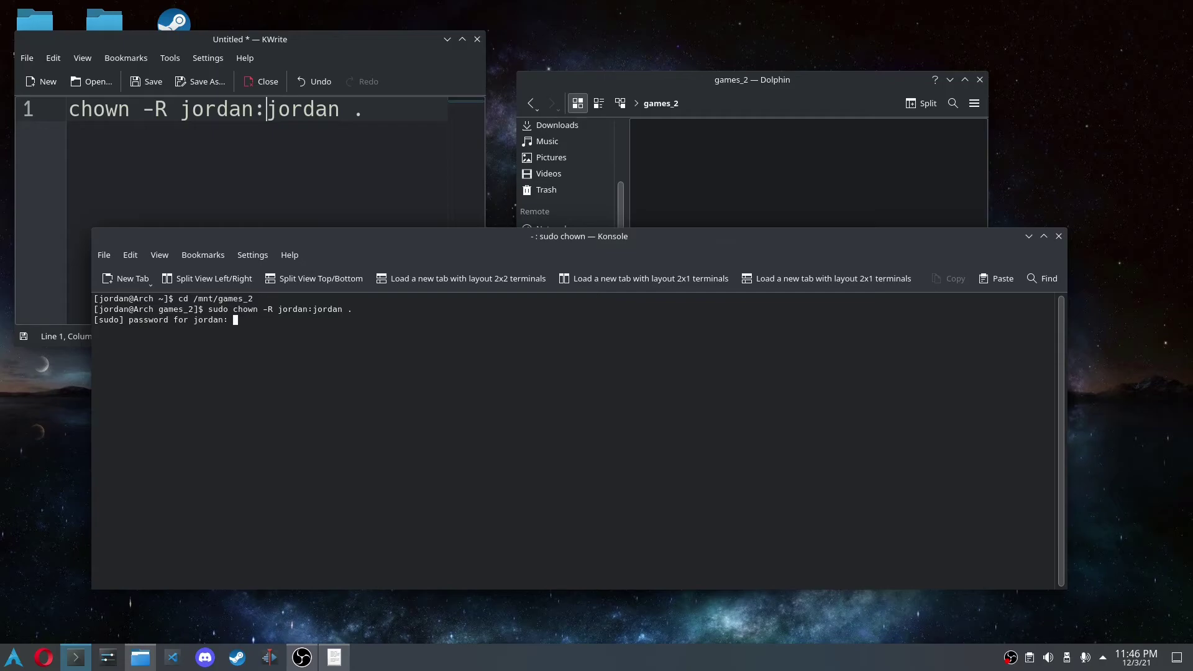
pyautogui.press('Return')
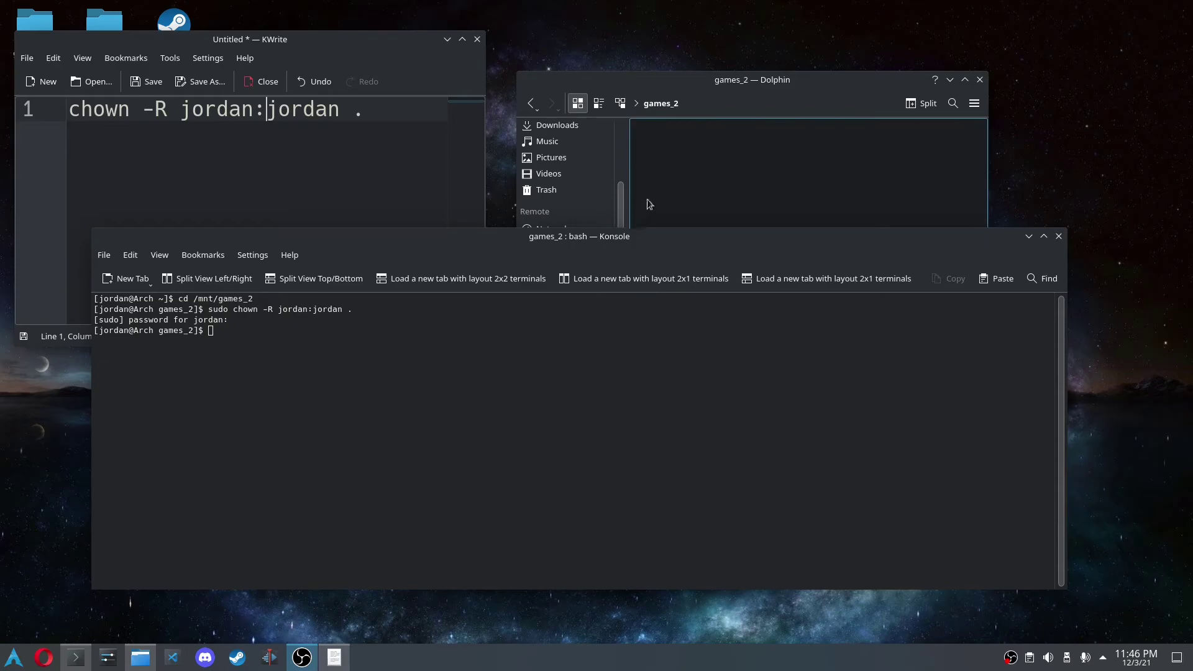
# - Create a test New Folder in games_2 to confirm write access, then delete it
pyautogui.click(676, 177)
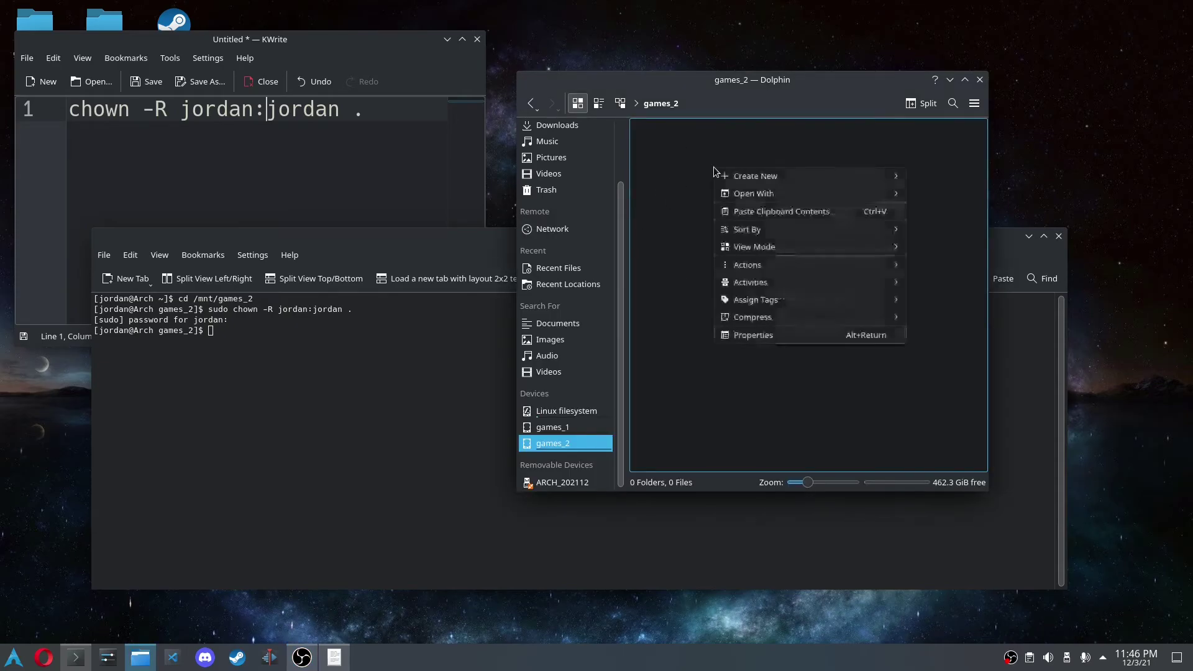
pyautogui.moveTo(745, 176)
pyautogui.press('Right')
pyautogui.press('Return')
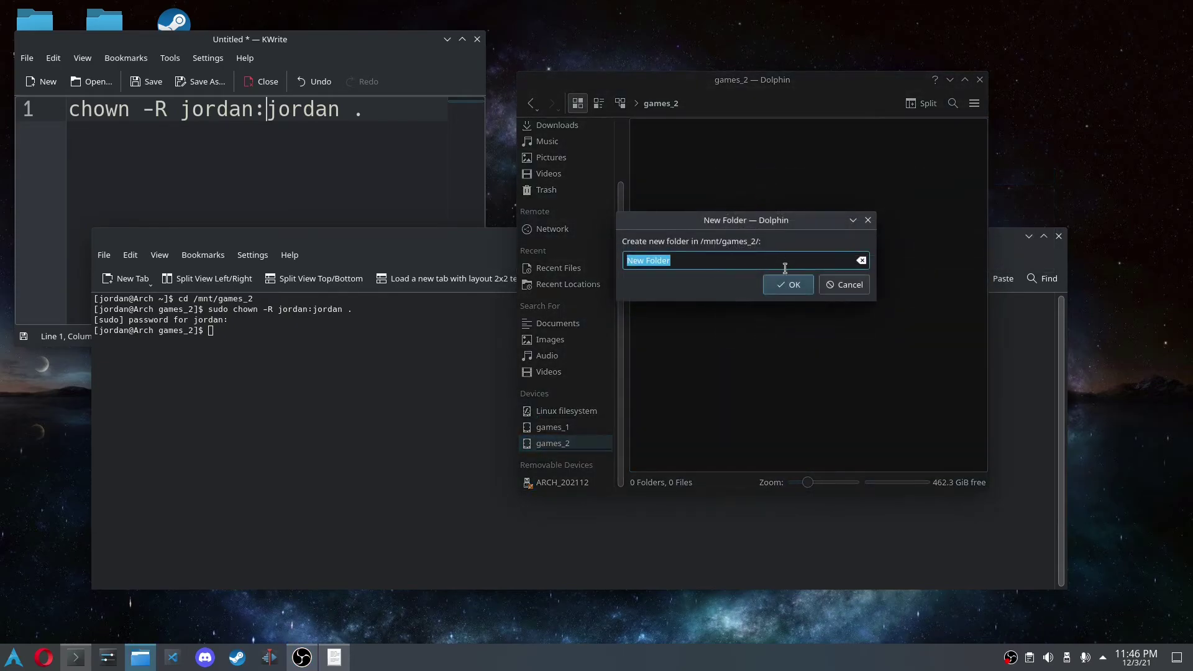
pyautogui.click(786, 286)
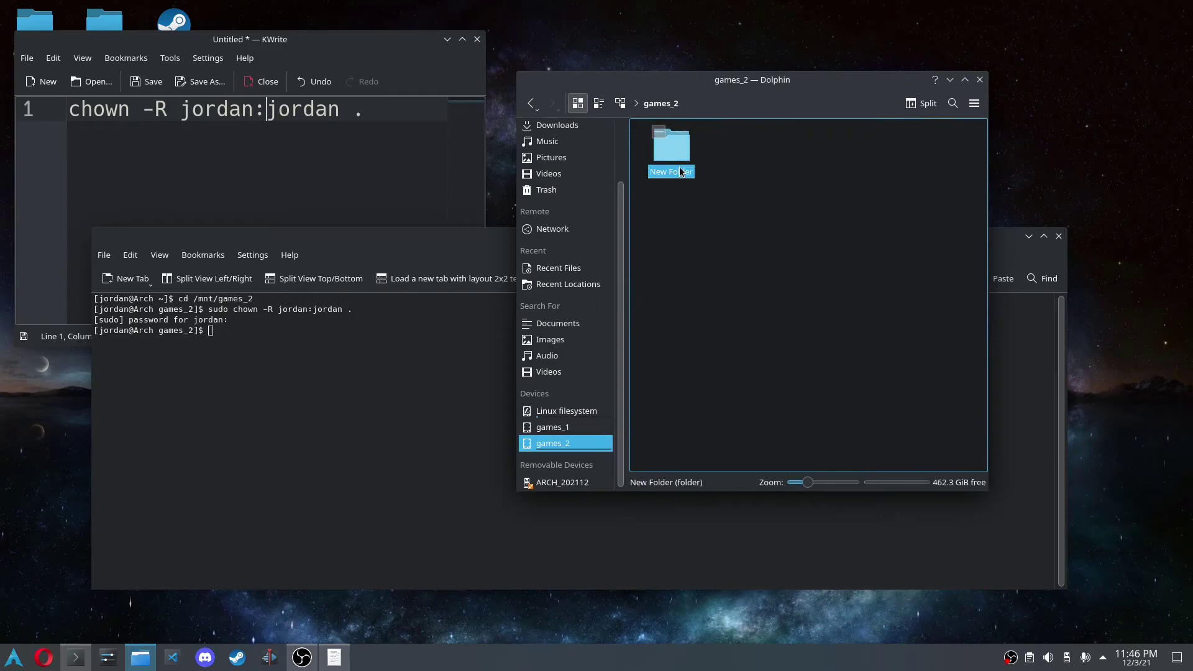
pyautogui.press('Delete')
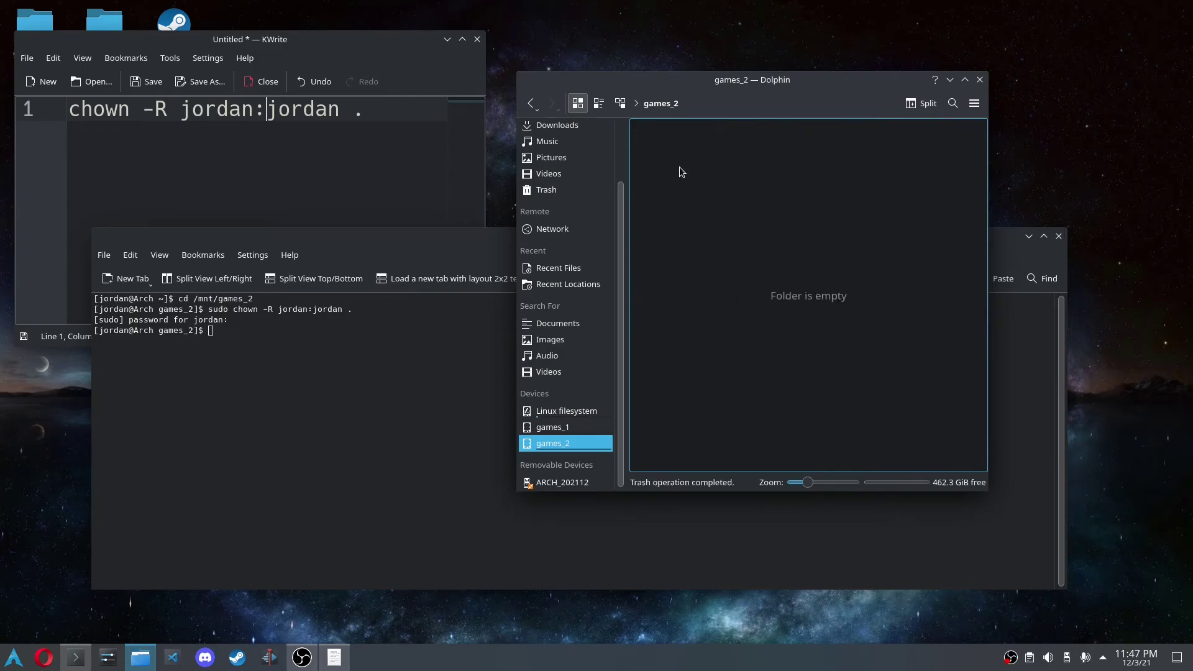
pyautogui.rightClick(694, 208)
pyautogui.click(680, 181)
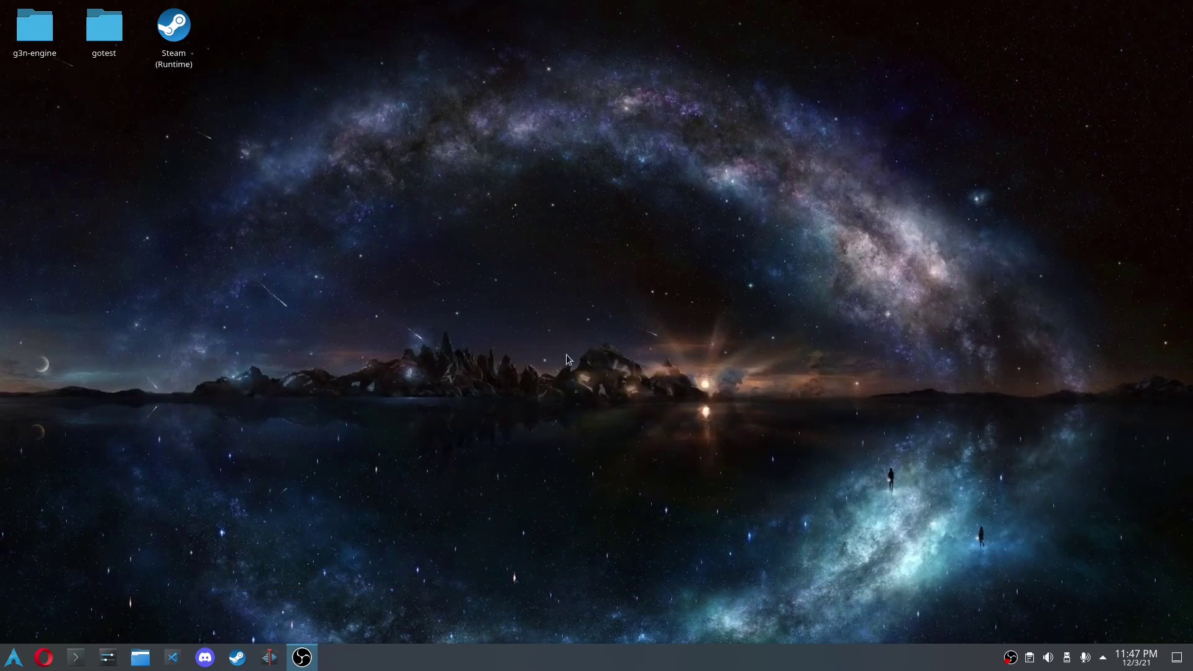
# - Launch Steam and add /mnt/games_2 through Settings > Downloads > Steam Library Folders
pyautogui.click(236, 657)
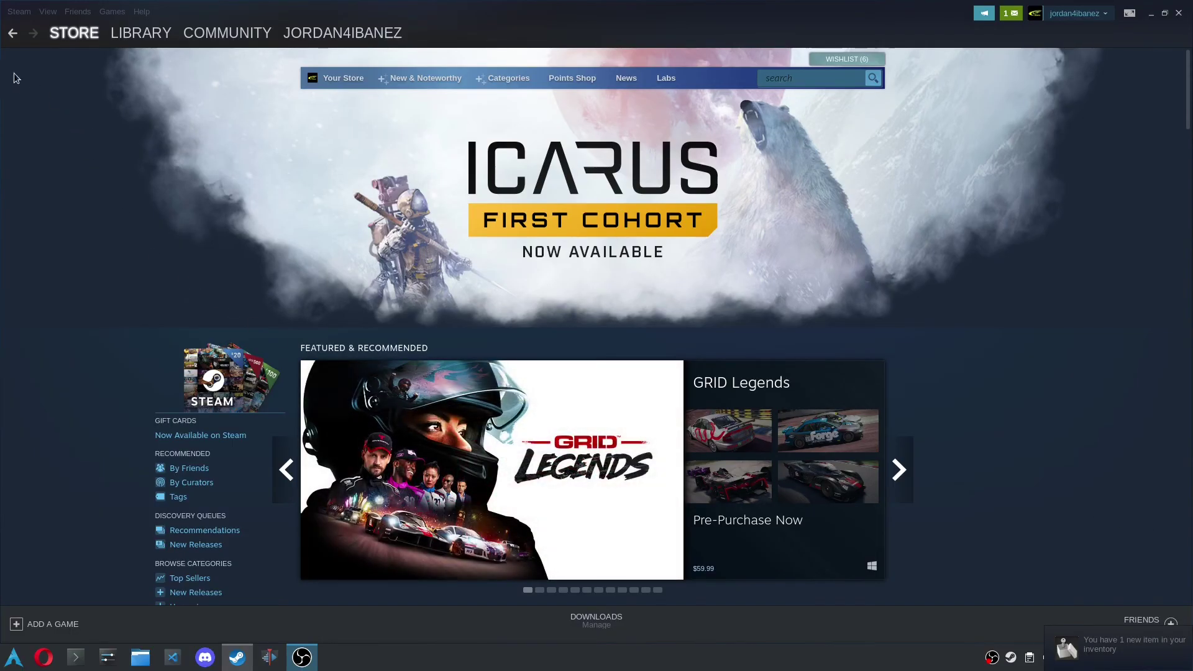
pyautogui.click(25, 12)
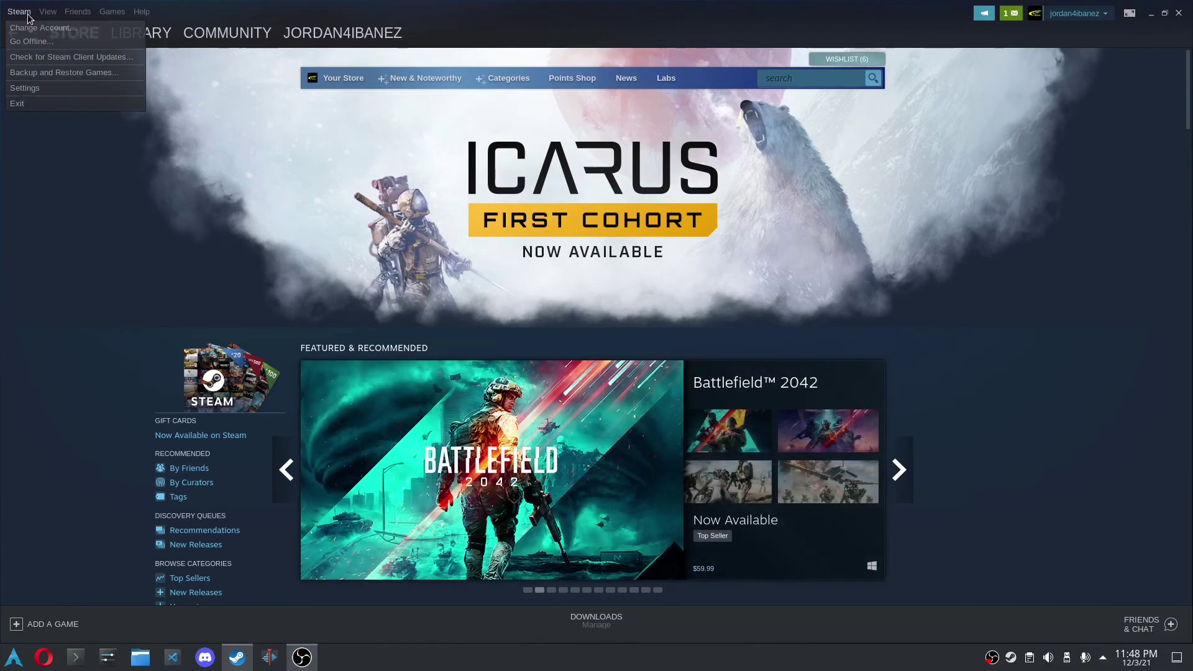
pyautogui.click(24, 89)
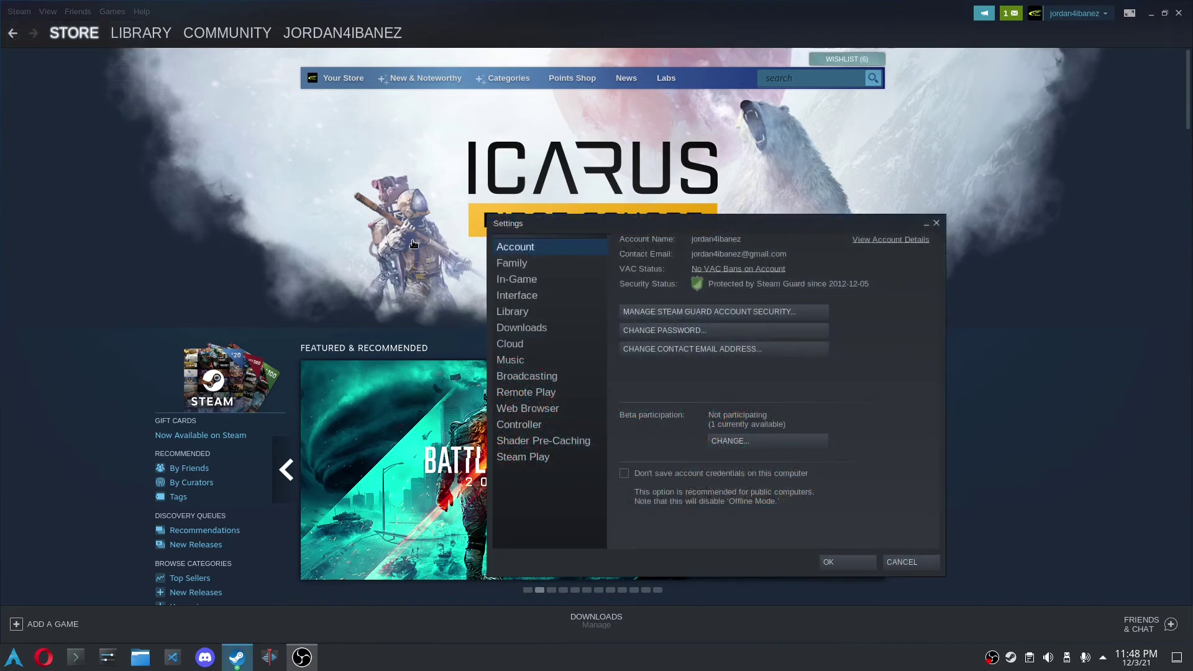
pyautogui.click(525, 332)
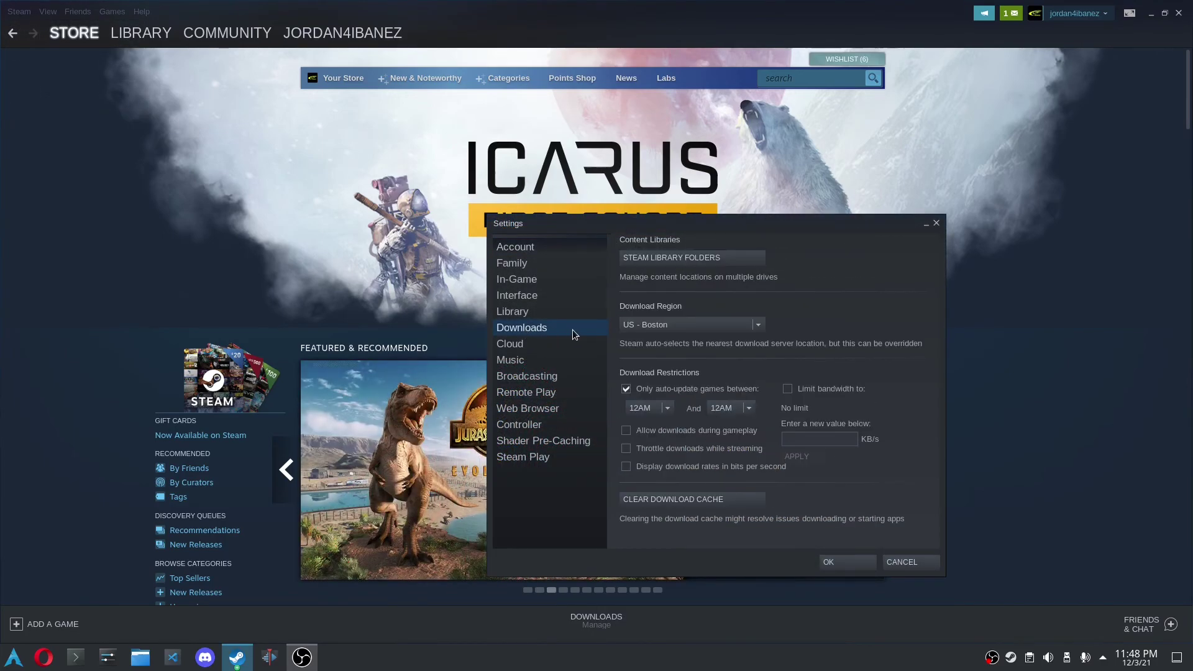
pyautogui.click(677, 257)
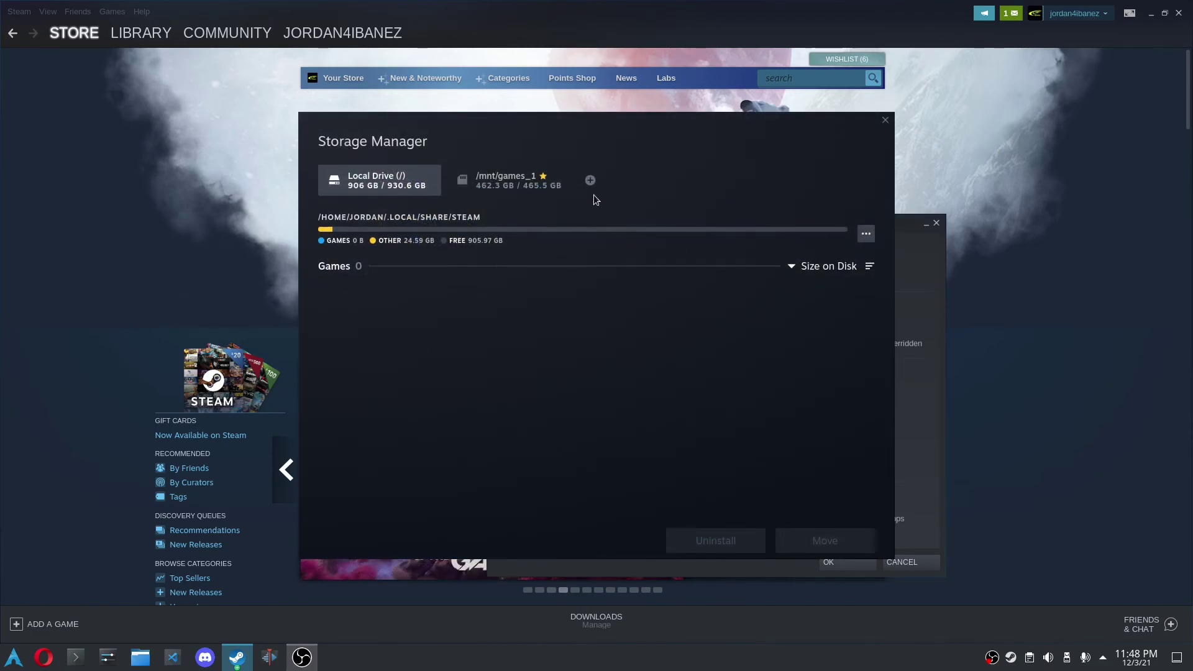
pyautogui.click(590, 182)
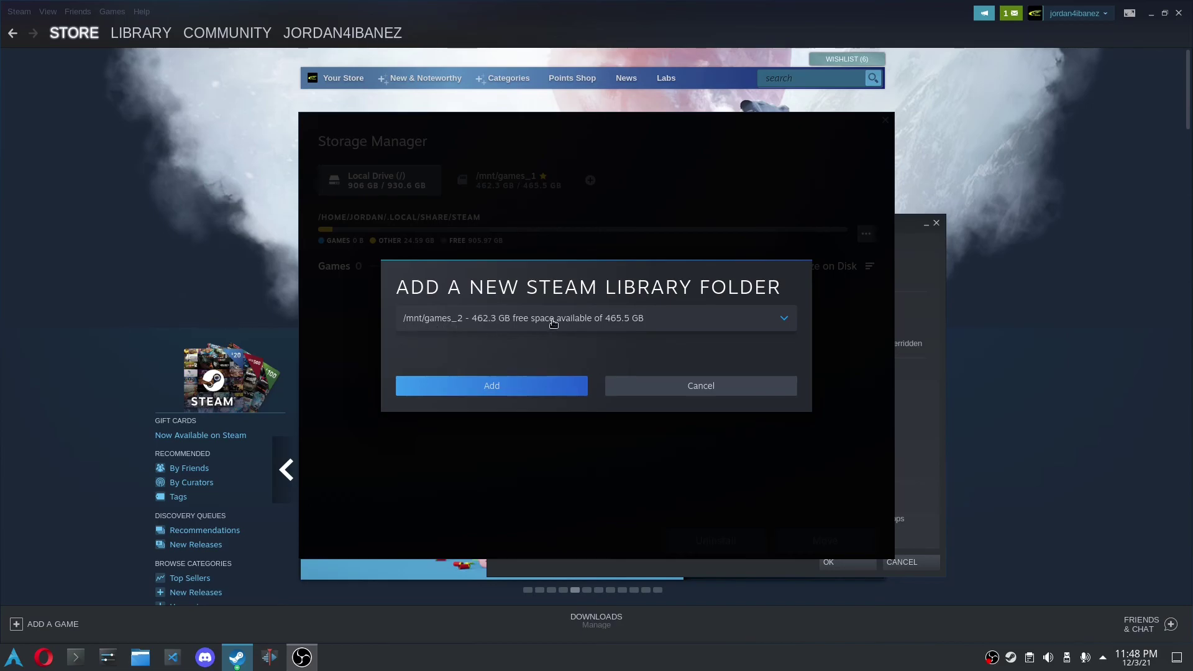
pyautogui.click(539, 380)
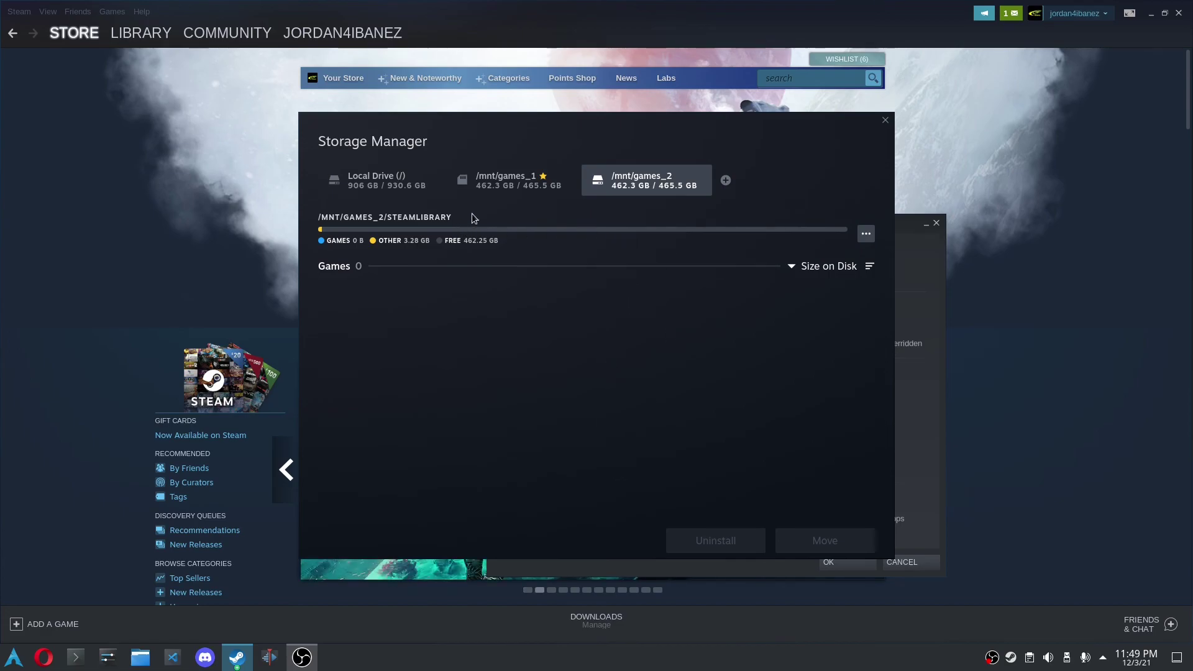
# - Close the Storage Manager and accept the Settings dialog with OK
pyautogui.click(885, 120)
pyautogui.click(839, 568)
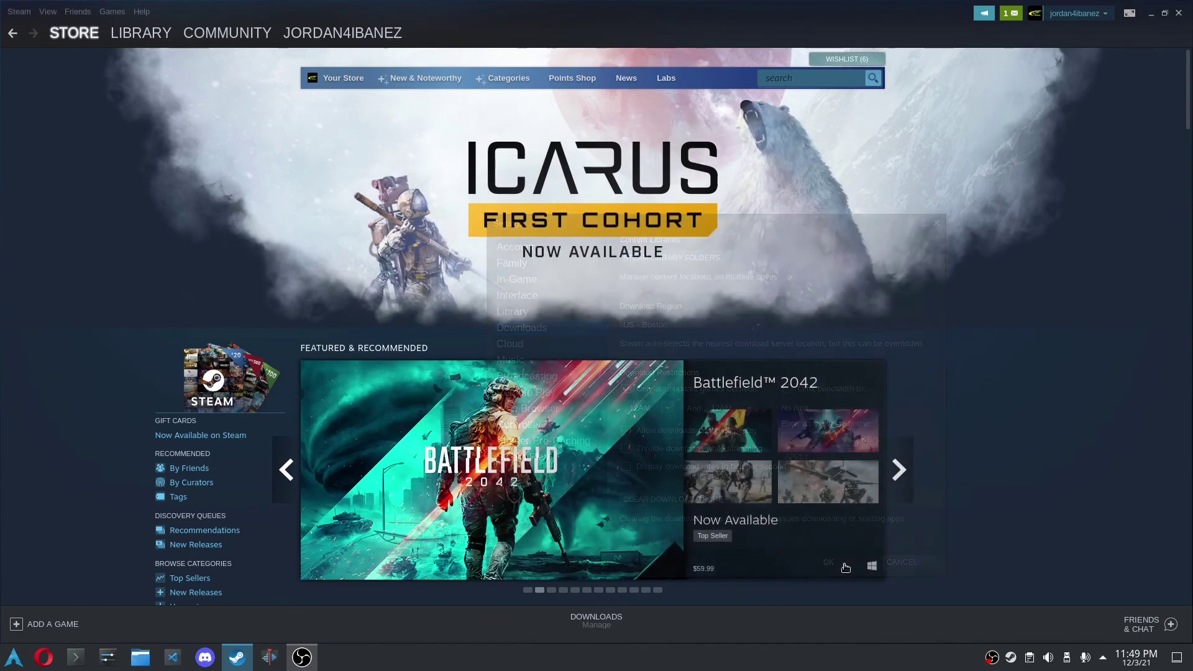